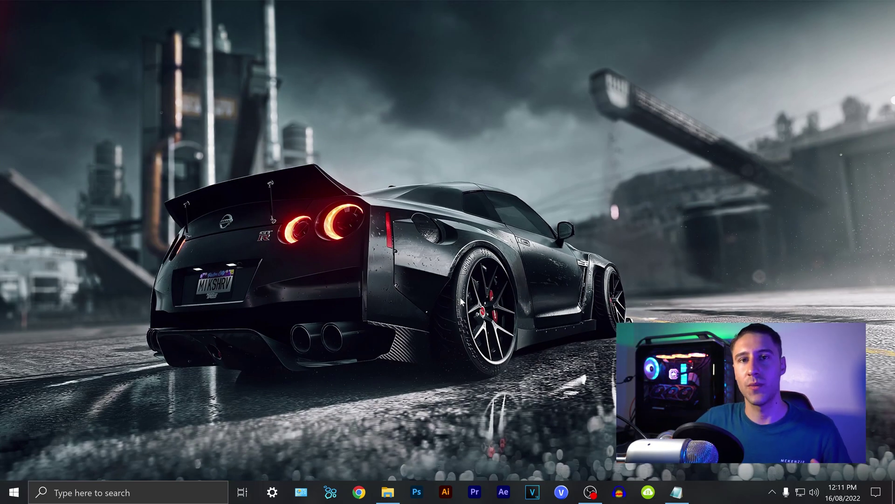
Launch VEGAS Pro 20 from the taskbar
{"action": "left_click", "coordinate": [561, 492]}
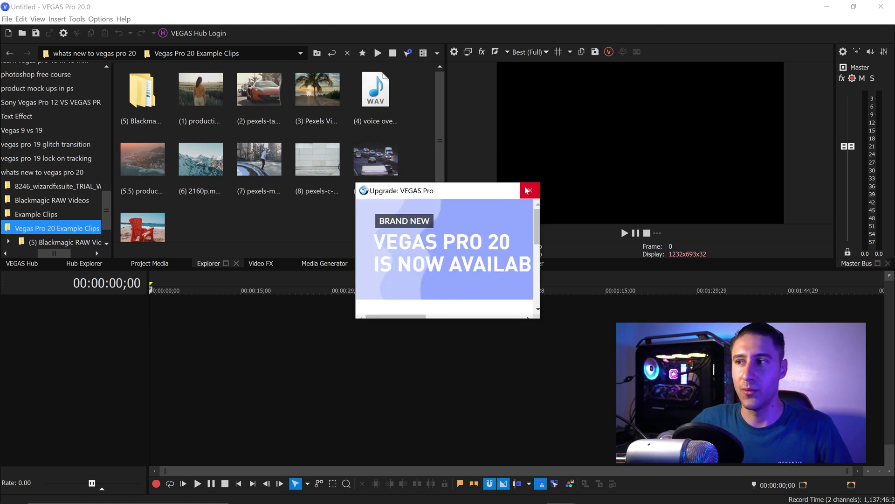
Dismiss the upgrade notice, place the production ID field clip at 0:00, and open its Color Grading
{"action": "left_click", "coordinate": [526, 190]}
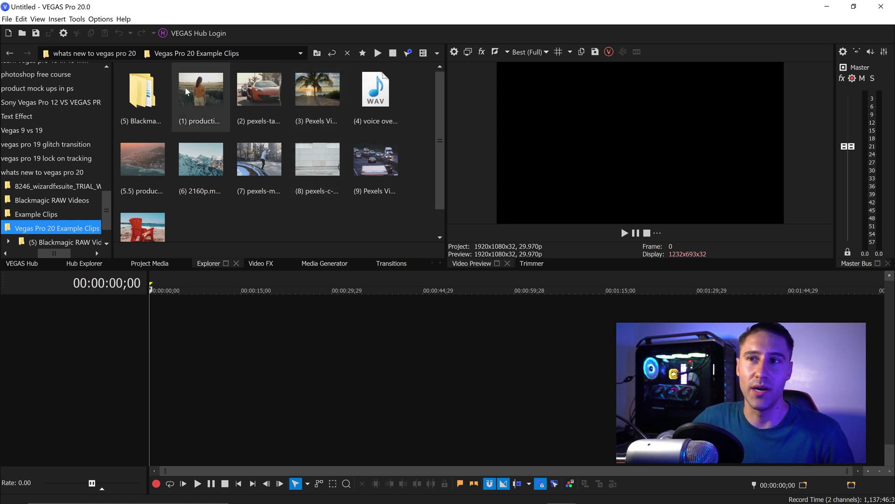
{"action": "left_click_drag", "start_coordinate": [185, 90], "coordinate": [208, 97]}
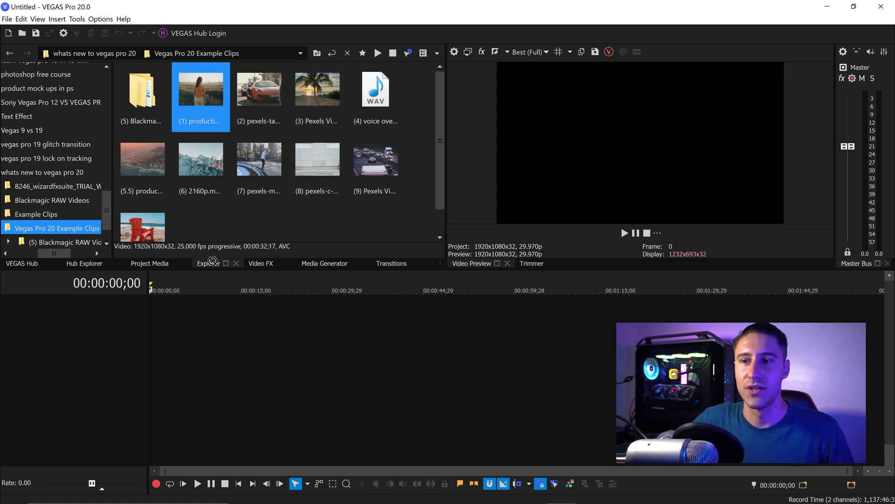
{"action": "left_click_drag", "start_coordinate": [209, 270], "coordinate": [153, 317]}
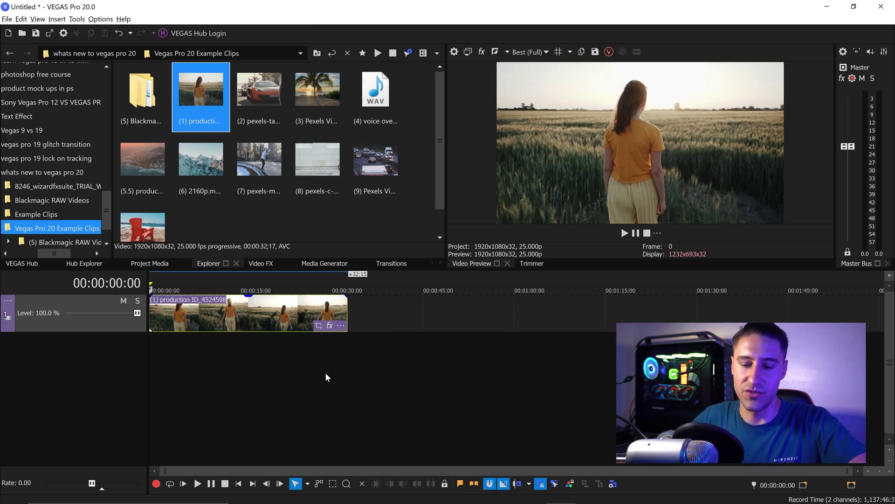
{"action": "left_click", "coordinate": [570, 484]}
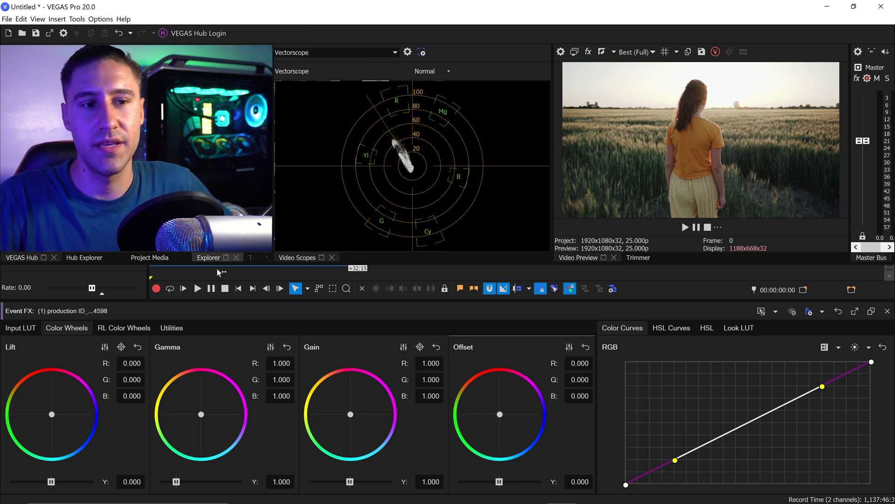
In the Utilities settings, set white balance Temperature to -2,669 and Tint to -14
{"action": "left_click", "coordinate": [169, 328]}
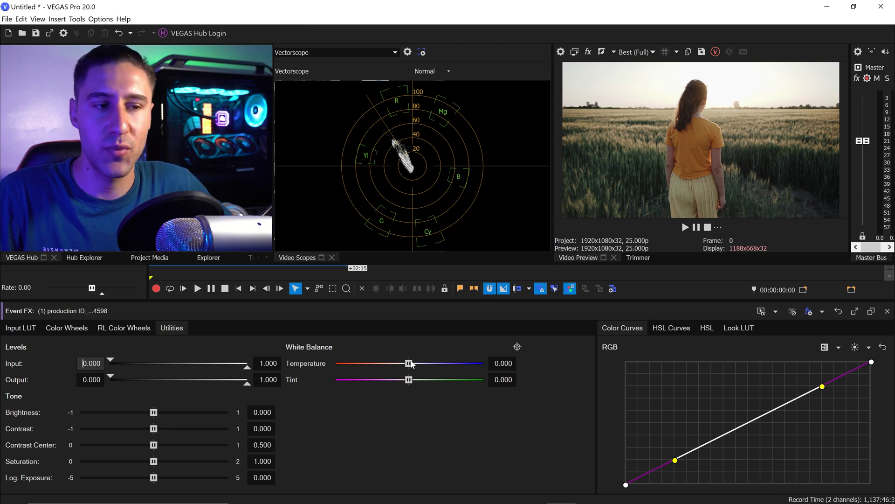
{"action": "left_click_drag", "start_coordinate": [410, 364], "coordinate": [360, 363]}
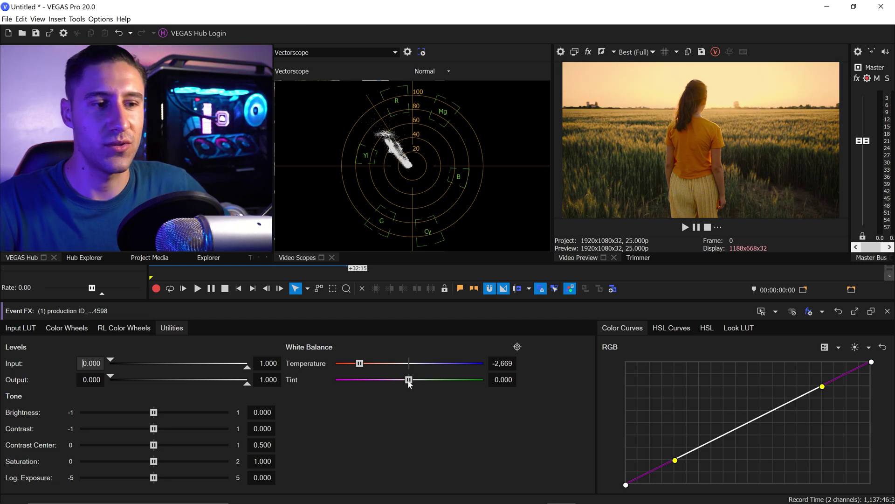
{"action": "mouse_move", "coordinate": [408, 379]}
{"action": "left_mouse_down"}
{"action": "mouse_move", "coordinate": [358, 380]}
{"action": "mouse_move", "coordinate": [399, 379]}
{"action": "left_mouse_up"}
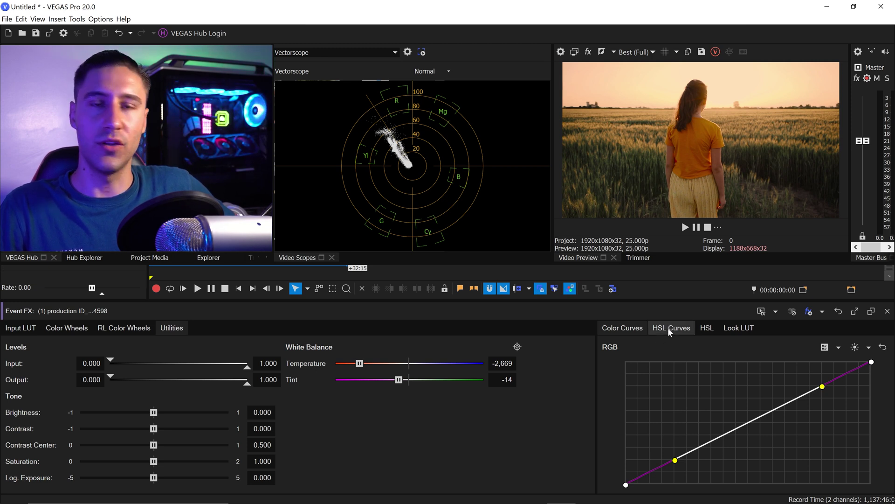
Add a Hue vs. Hue curve point that shifts the orange shirt's hue to red
{"action": "left_click", "coordinate": [707, 328]}
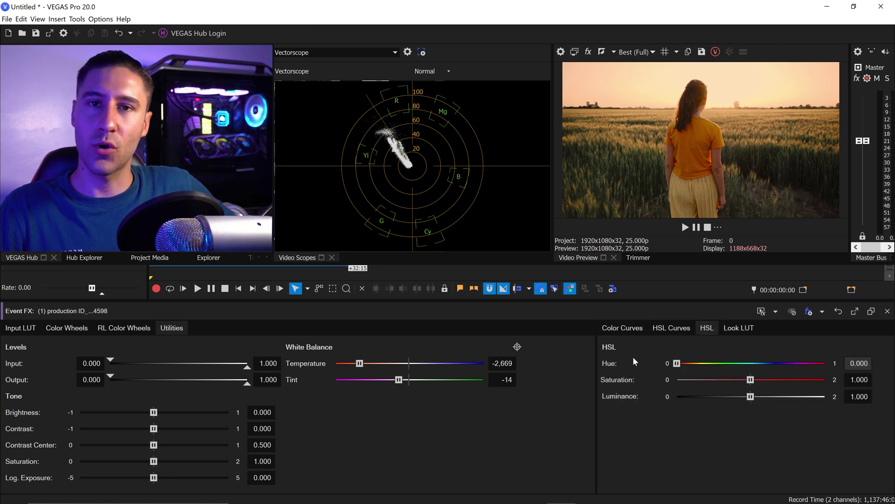
{"action": "left_click", "coordinate": [671, 328]}
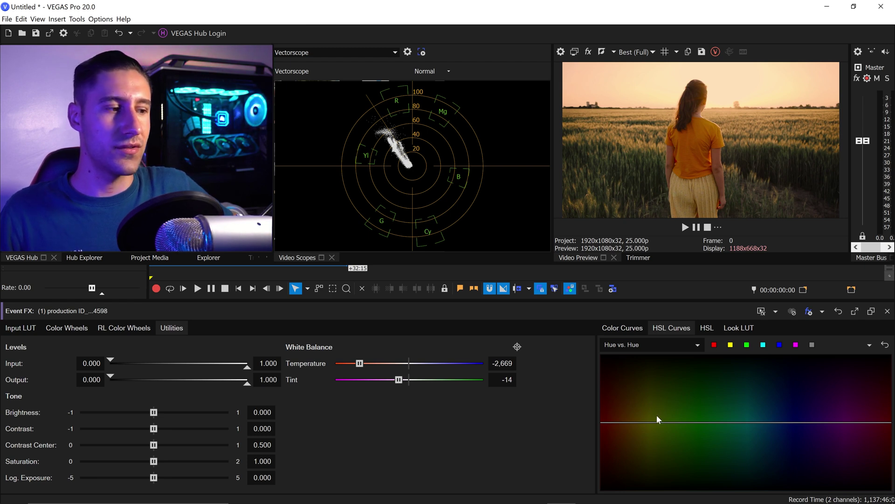
{"action": "left_click_drag", "start_coordinate": [763, 395], "coordinate": [487, 400]}
{"action": "left_click_drag", "start_coordinate": [411, 393], "coordinate": [637, 421]}
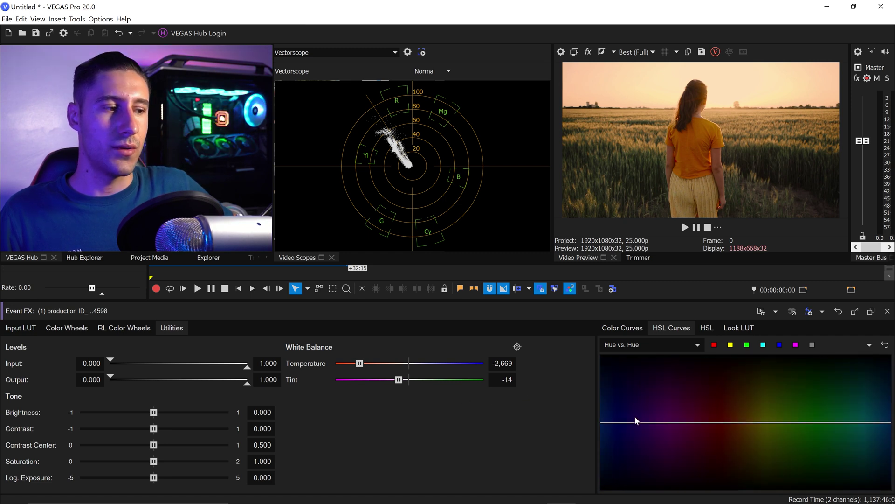
{"action": "left_click", "coordinate": [637, 422]}
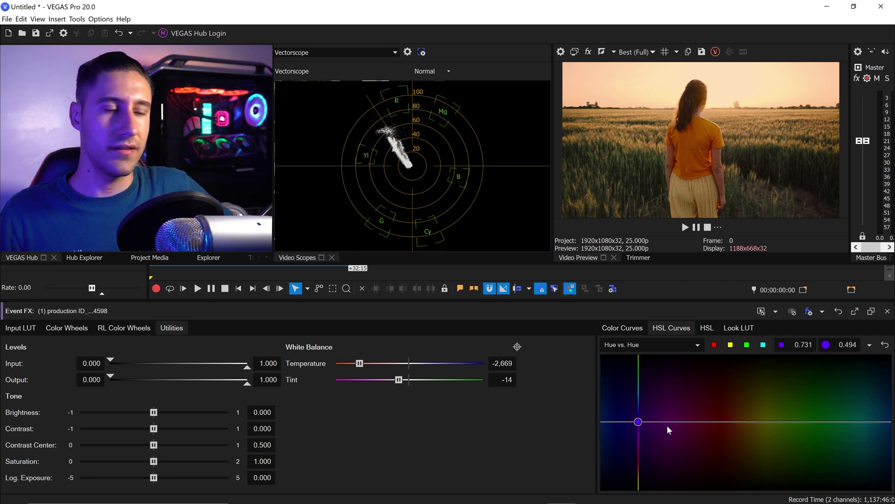
{"action": "mouse_move", "coordinate": [638, 422]}
{"action": "left_mouse_down"}
{"action": "mouse_move", "coordinate": [659, 412]}
{"action": "mouse_move", "coordinate": [646, 404]}
{"action": "mouse_move", "coordinate": [646, 373]}
{"action": "mouse_move", "coordinate": [657, 397]}
{"action": "mouse_move", "coordinate": [645, 402]}
{"action": "mouse_move", "coordinate": [654, 391]}
{"action": "left_mouse_up"}
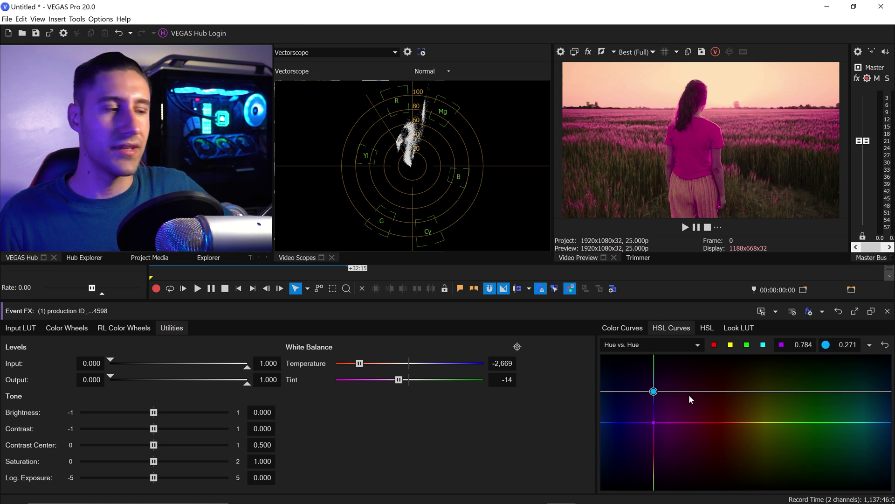
Add a second curve point restoring orange tones, then sample the sky as the white balance reference
{"action": "left_click", "coordinate": [757, 391]}
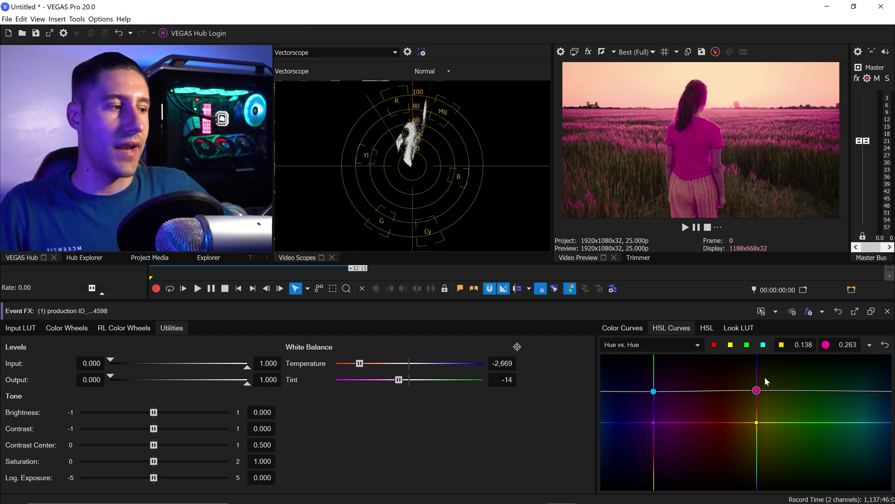
{"action": "left_click_drag", "start_coordinate": [757, 391], "coordinate": [819, 447]}
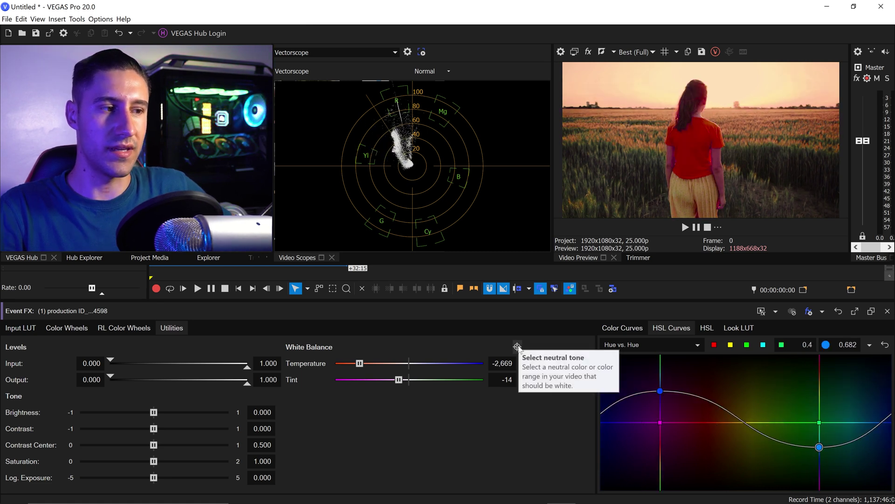
{"action": "left_click", "coordinate": [518, 346]}
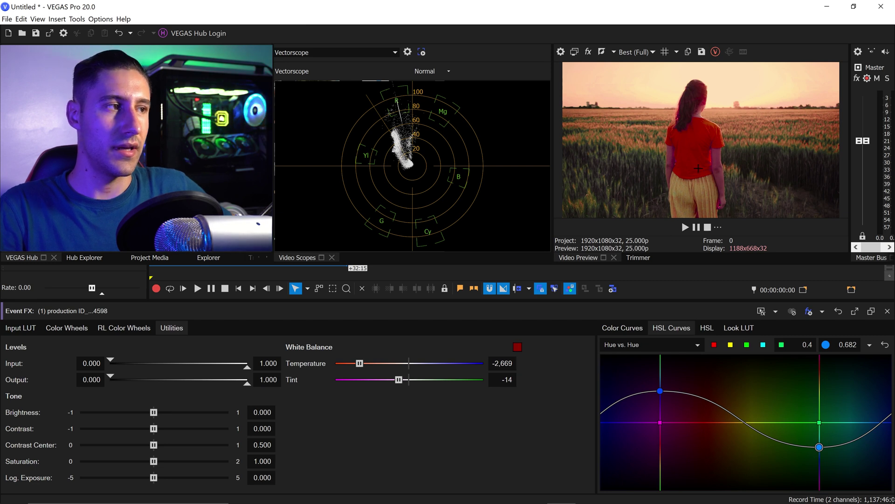
{"action": "left_click", "coordinate": [645, 104]}
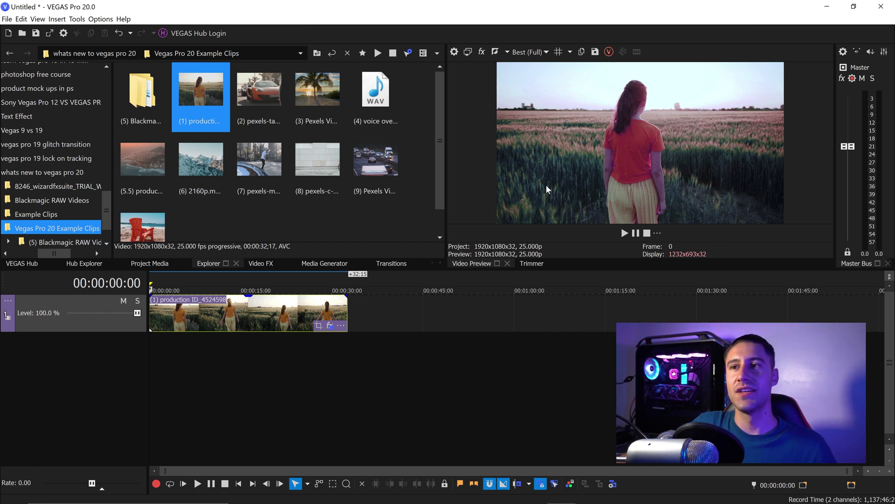
Add the orange car clip after the field clip and filter Transitions by 'gl'
{"action": "left_click_drag", "start_coordinate": [247, 93], "coordinate": [350, 316]}
{"action": "left_click", "coordinate": [388, 264]}
{"action": "left_click", "coordinate": [36, 53]}
{"action": "type", "text": "gl"}
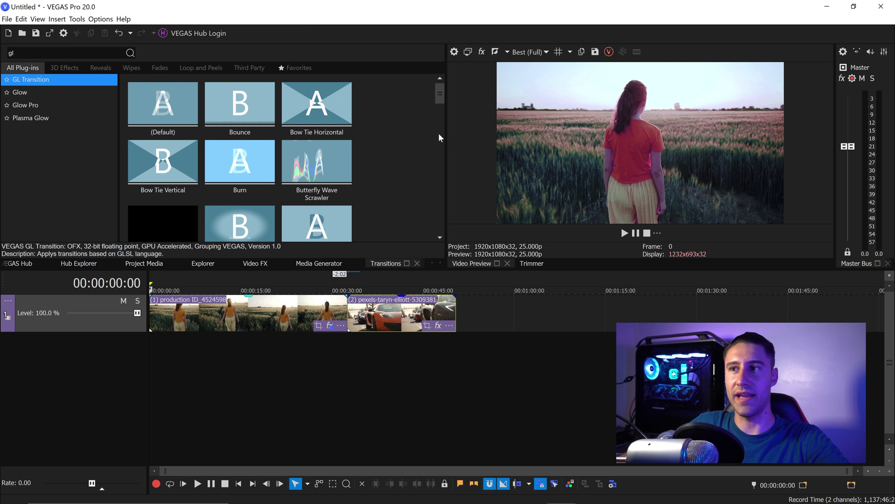
{"action": "left_click_drag", "start_coordinate": [438, 98], "coordinate": [439, 216]}
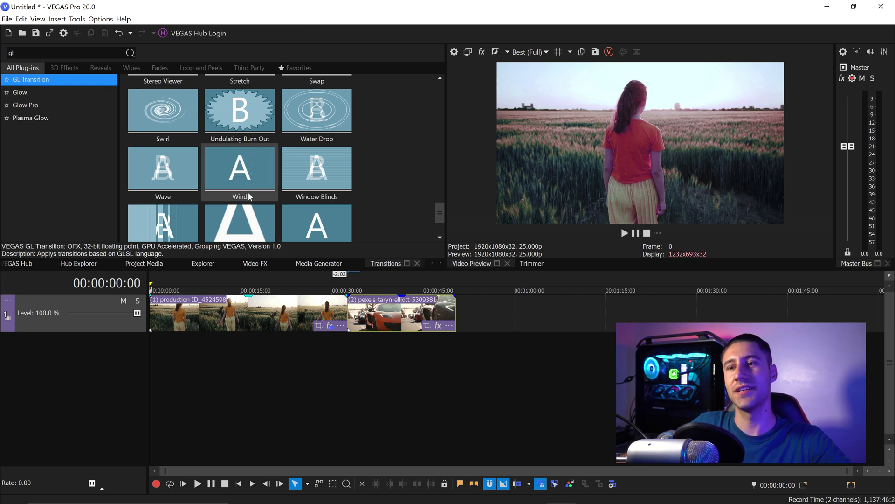
Apply the Wind GL Transition at the cut between the clips and set its Size to 0.28
{"action": "left_click", "coordinate": [232, 167]}
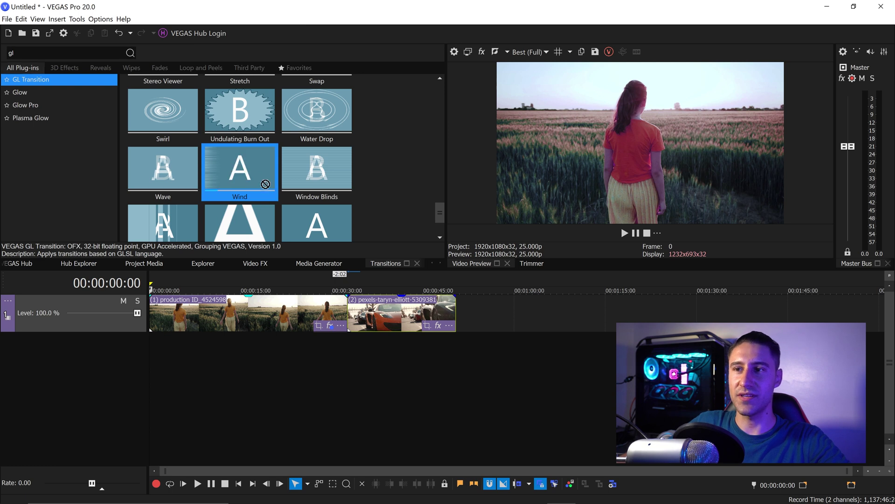
{"action": "left_click_drag", "start_coordinate": [232, 167], "coordinate": [348, 316]}
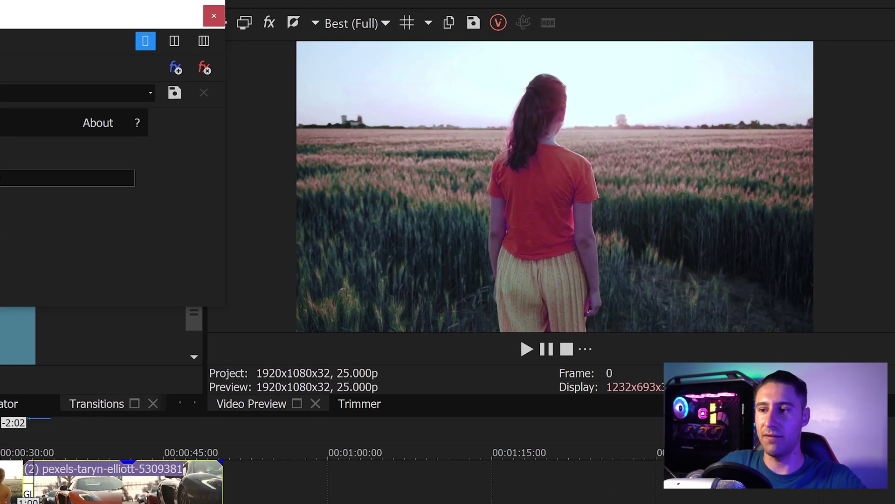
{"action": "key", "text": "Left"}
{"action": "key", "text": "Left"}
{"action": "key", "text": "Left"}
{"action": "key", "text": "Left"}
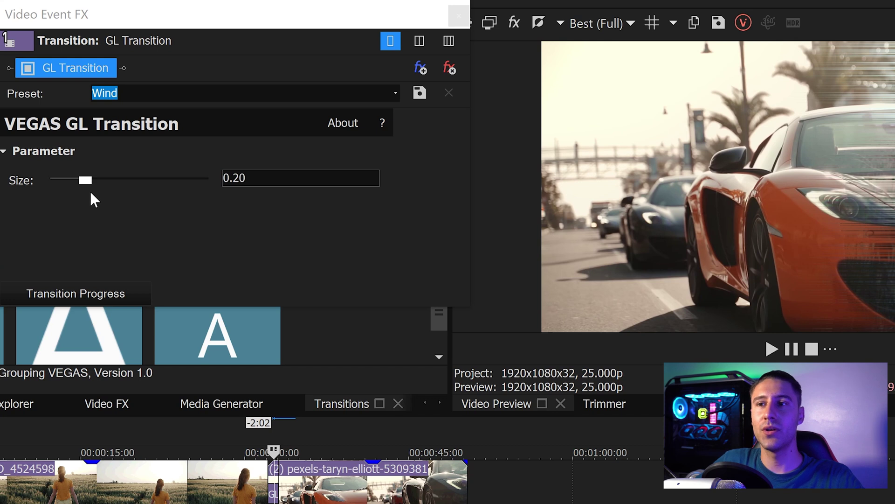
{"action": "left_click_drag", "start_coordinate": [86, 180], "coordinate": [92, 180]}
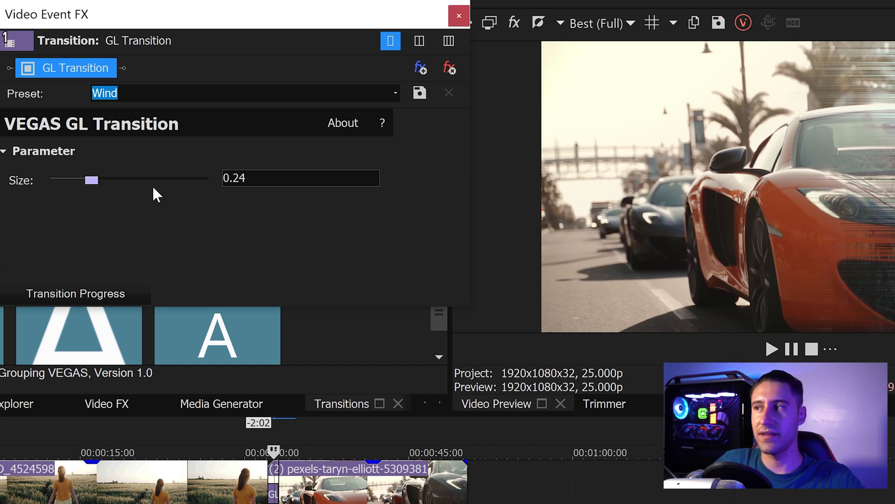
{"action": "mouse_move", "coordinate": [92, 183]}
{"action": "left_mouse_down"}
{"action": "mouse_move", "coordinate": [188, 181]}
{"action": "mouse_move", "coordinate": [82, 182]}
{"action": "left_mouse_up"}
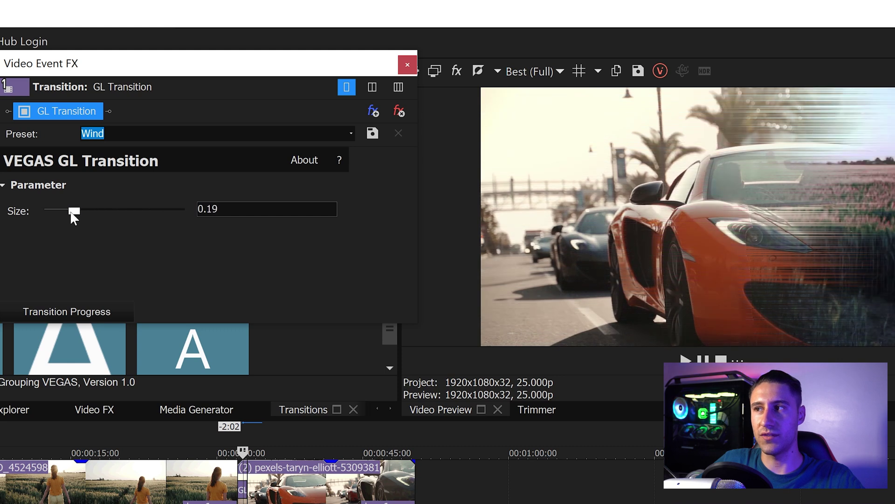
{"action": "mouse_move", "coordinate": [72, 212]}
{"action": "left_mouse_down"}
{"action": "mouse_move", "coordinate": [99, 210]}
{"action": "mouse_move", "coordinate": [83, 211]}
{"action": "left_mouse_up"}
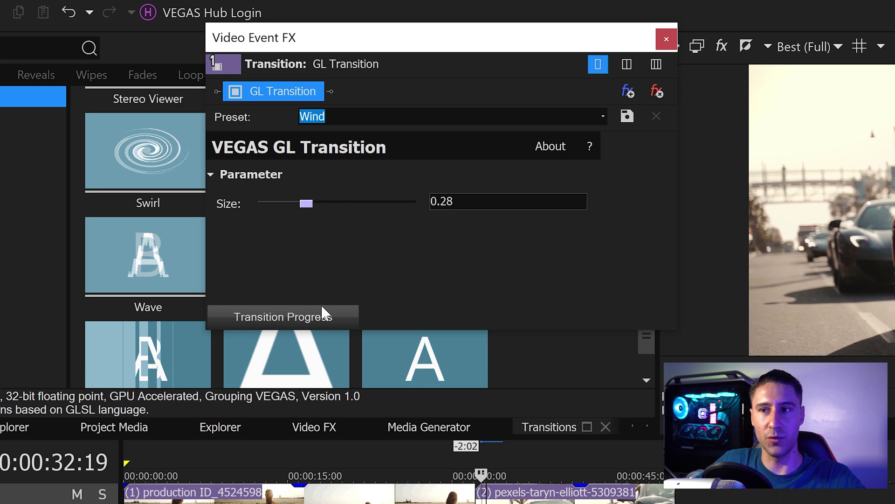
Enable keyframes for Transition Progress and preview the transition at progress 0.40
{"action": "left_click", "coordinate": [307, 315]}
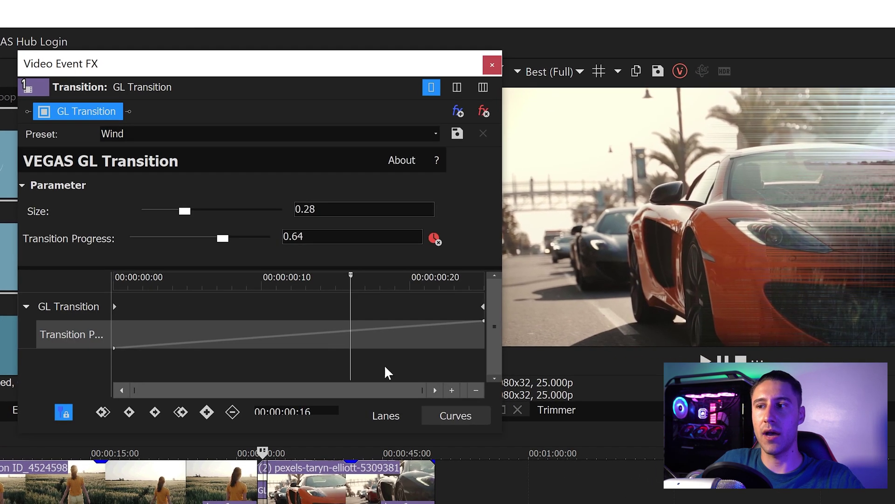
{"action": "left_click_drag", "start_coordinate": [242, 74], "coordinate": [223, 75]}
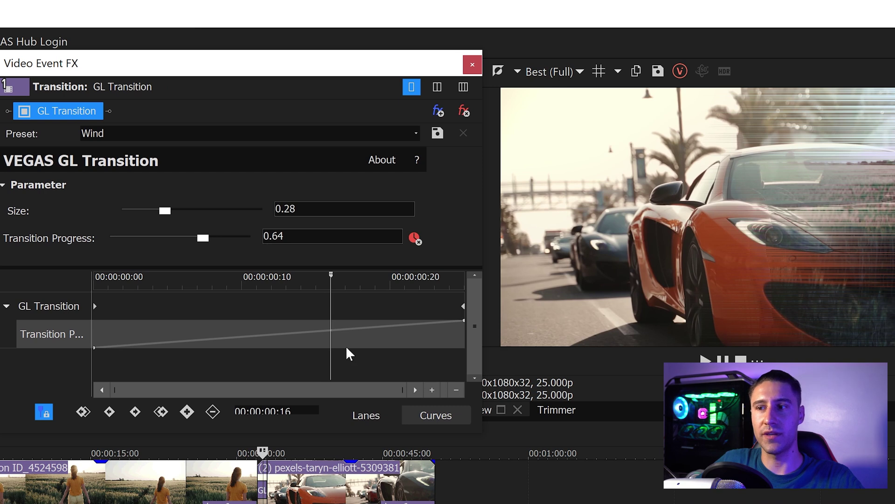
{"action": "left_click", "coordinate": [182, 340]}
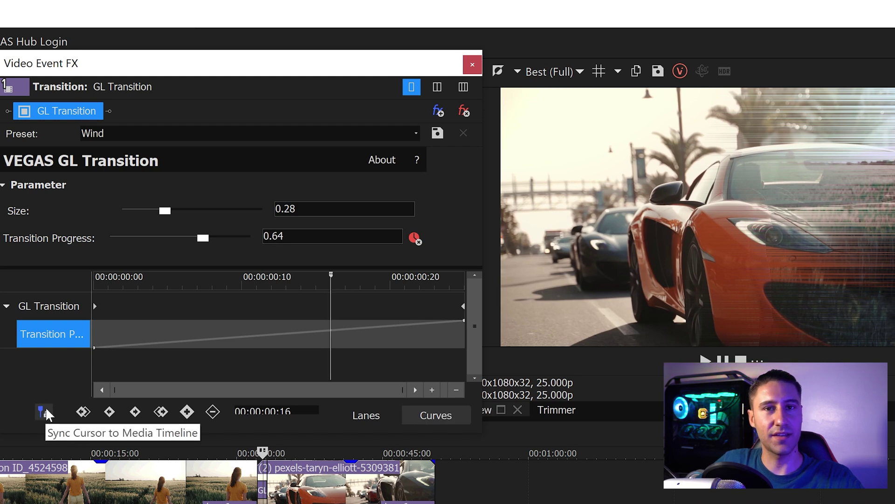
{"action": "left_click_drag", "start_coordinate": [329, 276], "coordinate": [82, 283]}
{"action": "left_click", "coordinate": [112, 289]}
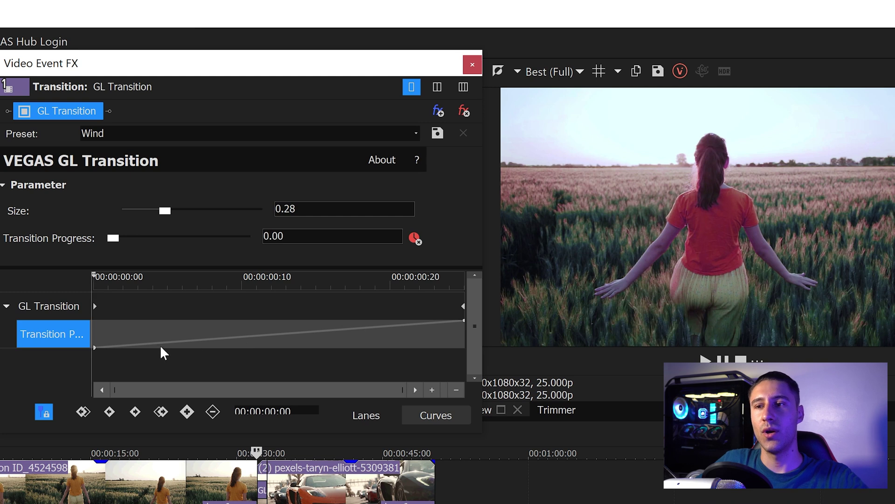
Set the first Transition Progress keyframe to Smooth Fade and scrub to preview the eased transition
{"action": "right_click", "coordinate": [91, 345]}
{"action": "left_click_drag", "start_coordinate": [94, 345], "coordinate": [100, 339]}
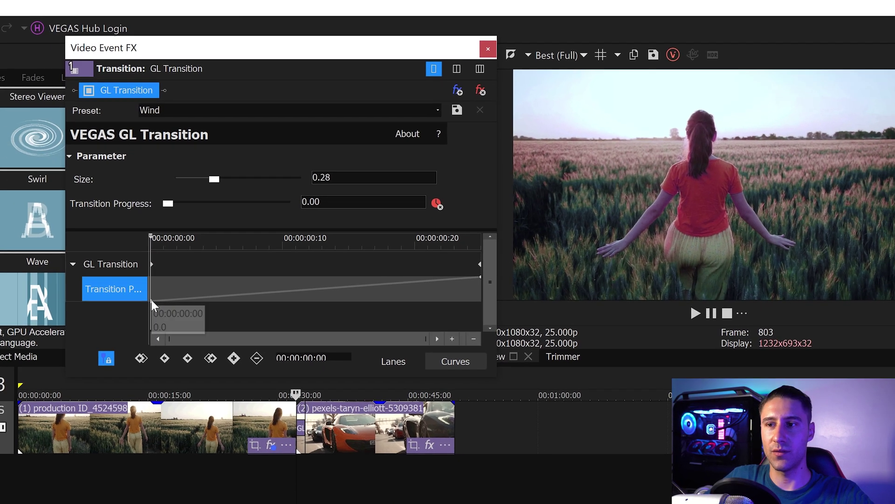
{"action": "right_click", "coordinate": [94, 346]}
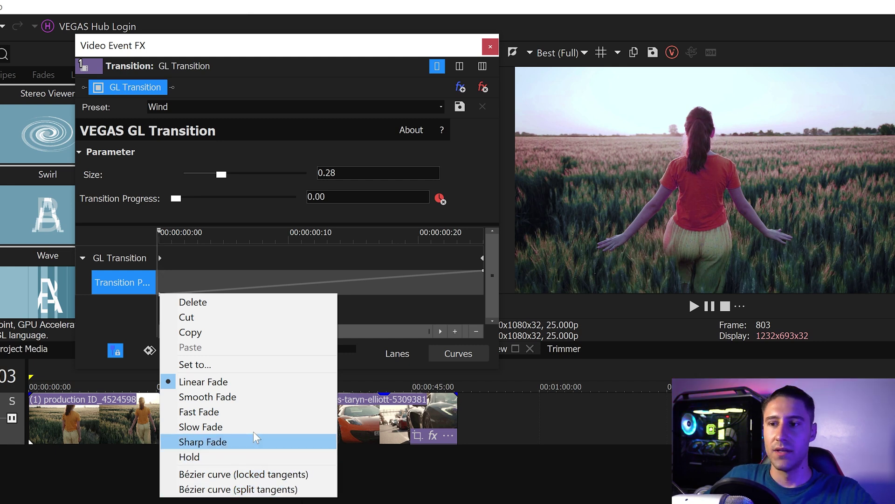
{"action": "left_click", "coordinate": [210, 397]}
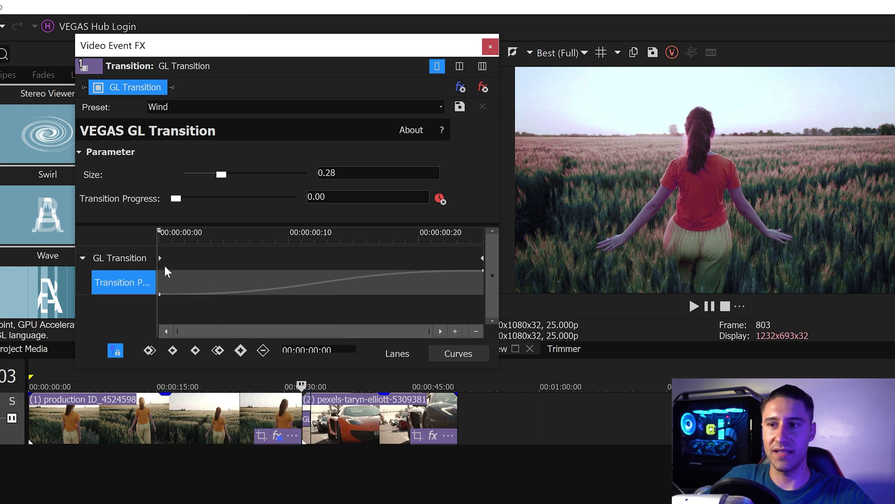
{"action": "left_click_drag", "start_coordinate": [160, 230], "coordinate": [388, 260]}
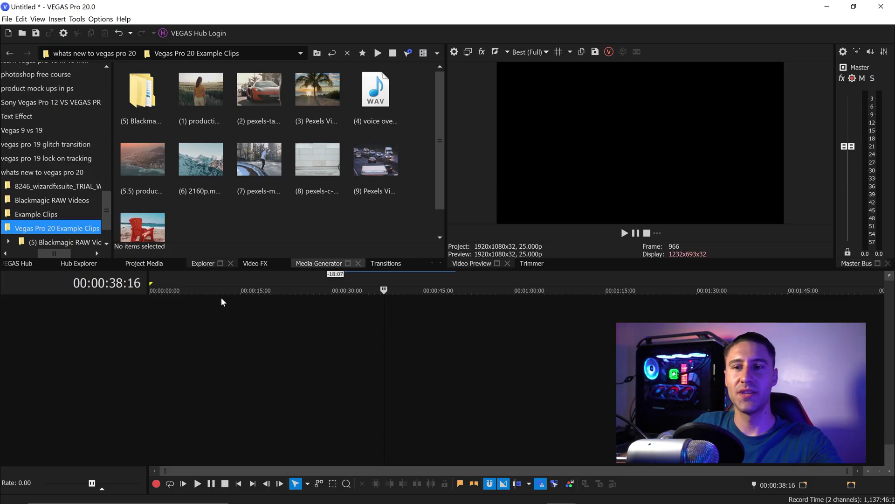
Sign in to VEGAS Hub and select the File Drop folder in Hub Explorer
{"action": "left_click", "coordinate": [19, 263]}
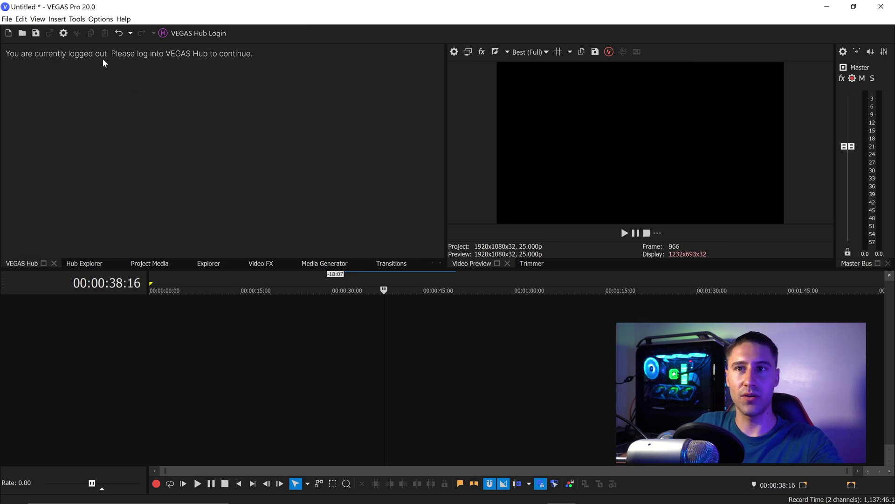
{"action": "left_click", "coordinate": [196, 33]}
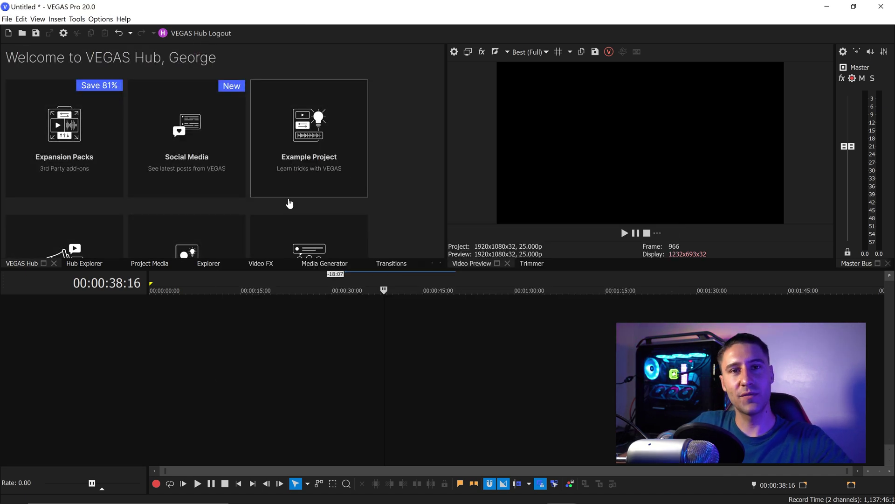
{"action": "left_click", "coordinate": [89, 263]}
{"action": "key", "text": "Down"}
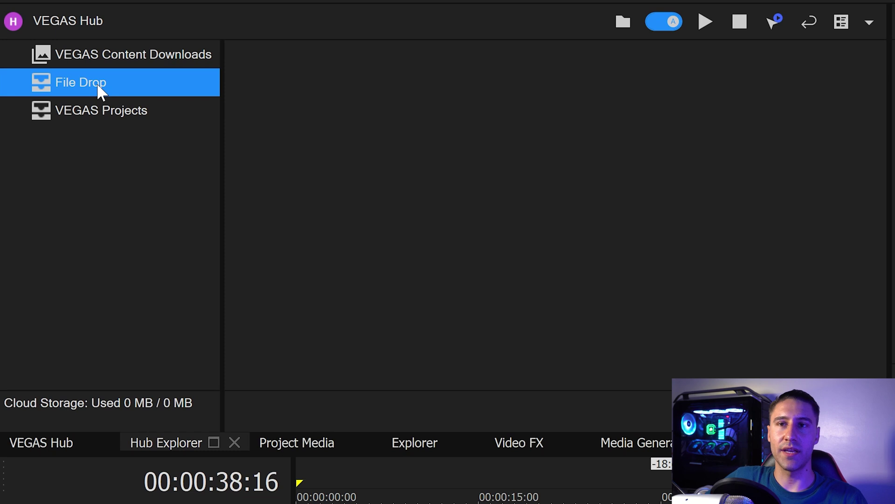
Create a new file drop called 'Work' from the File Drop folder's context menu
{"action": "right_click", "coordinate": [96, 82]}
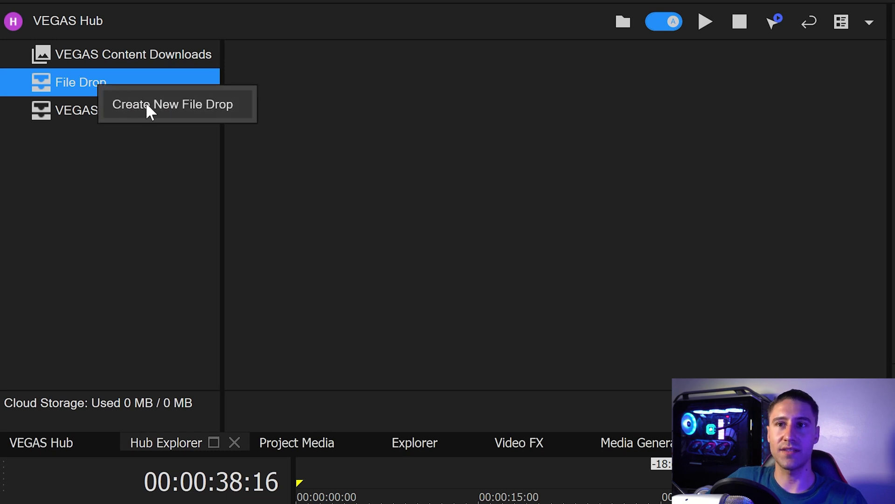
{"action": "left_click", "coordinate": [147, 105]}
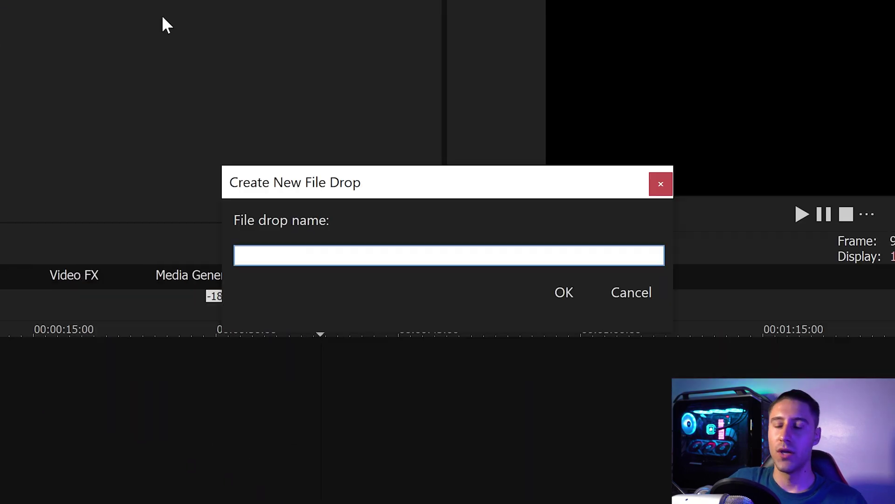
{"action": "type", "text": "~Work"}
{"action": "key", "text": "Home"}
{"action": "key", "text": "Delete"}
{"action": "left_click", "coordinate": [564, 290]}
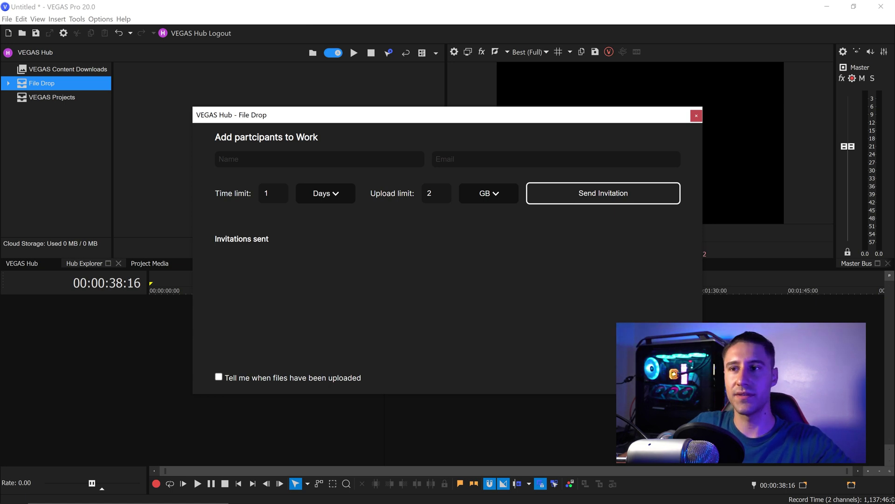
Enter the participant's name and e-mail, set a 4-day time limit and maximum upload limit
{"action": "left_click", "coordinate": [320, 159]}
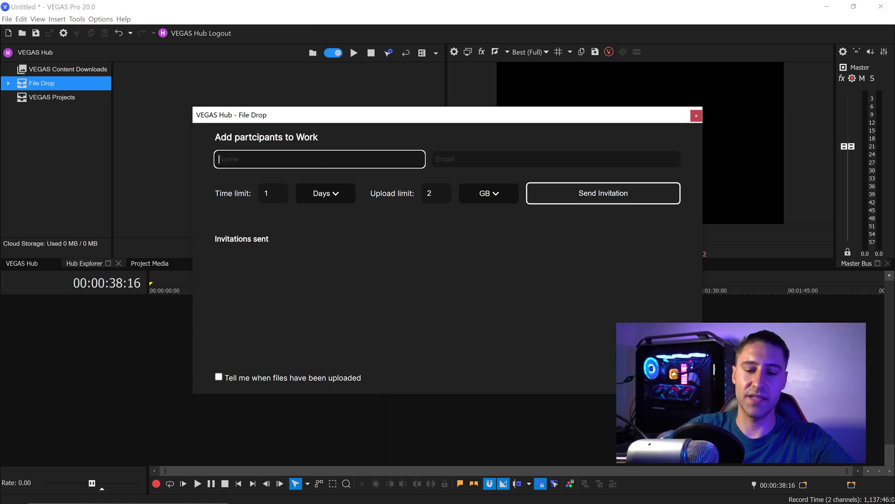
{"action": "type", "text": "Steve"}
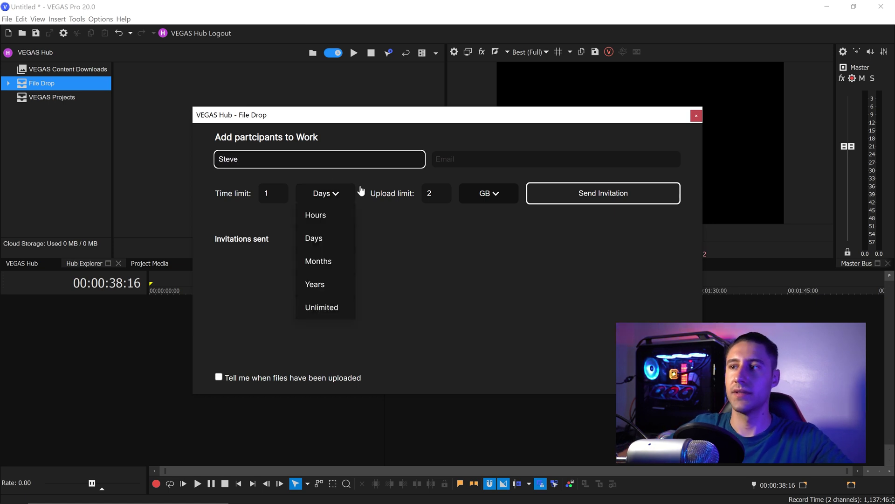
{"action": "left_click", "coordinate": [556, 159]}
{"action": "left_click", "coordinate": [489, 192]}
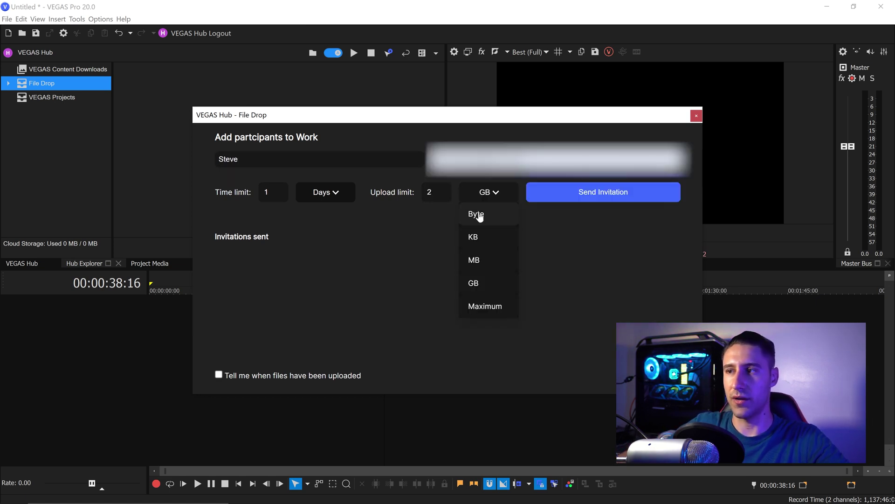
{"action": "left_click", "coordinate": [273, 253]}
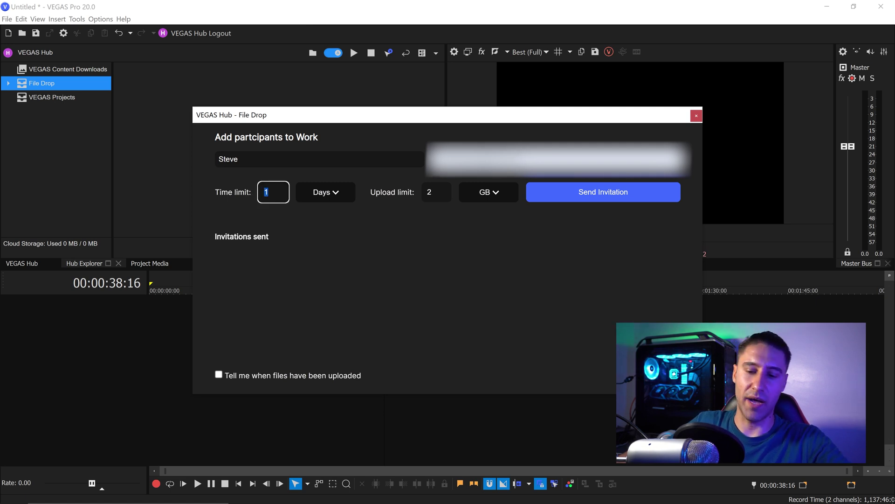
{"action": "type", "text": "4"}
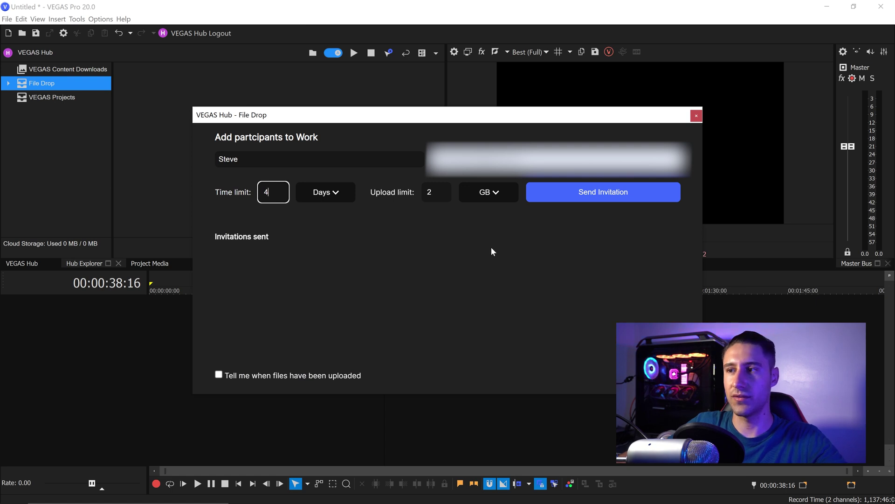
{"action": "left_click", "coordinate": [473, 258]}
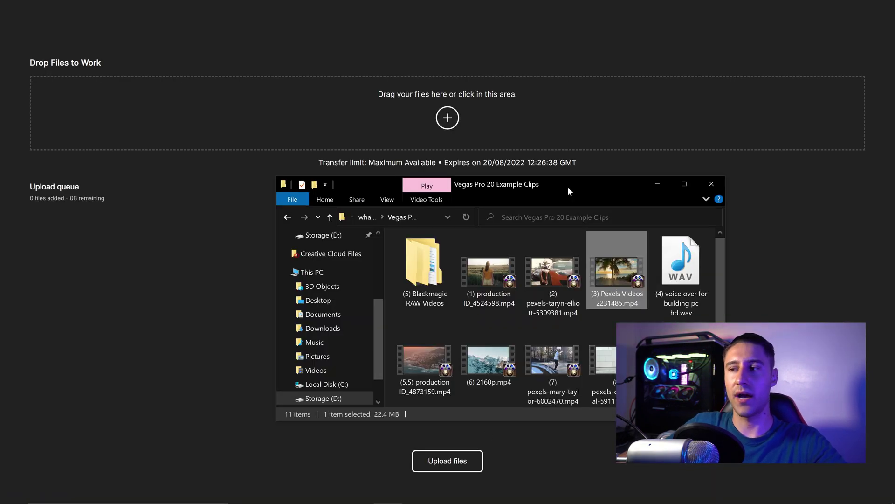
Drop (3) Pexels Videos 2231485.mp4 onto the Work file drop's upload area
{"action": "left_click_drag", "start_coordinate": [618, 277], "coordinate": [478, 123]}
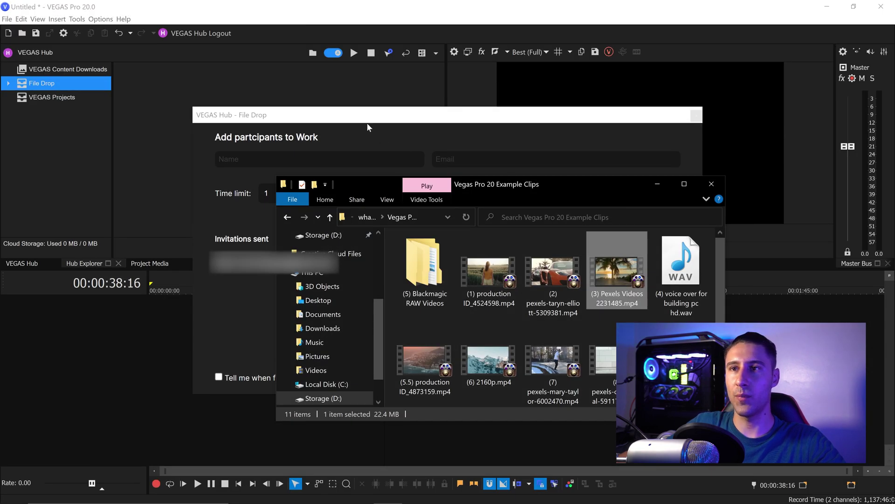
Close the file drop window, refresh the Work drop under File Drop, and return to the Explorer tab
{"action": "left_click", "coordinate": [372, 117]}
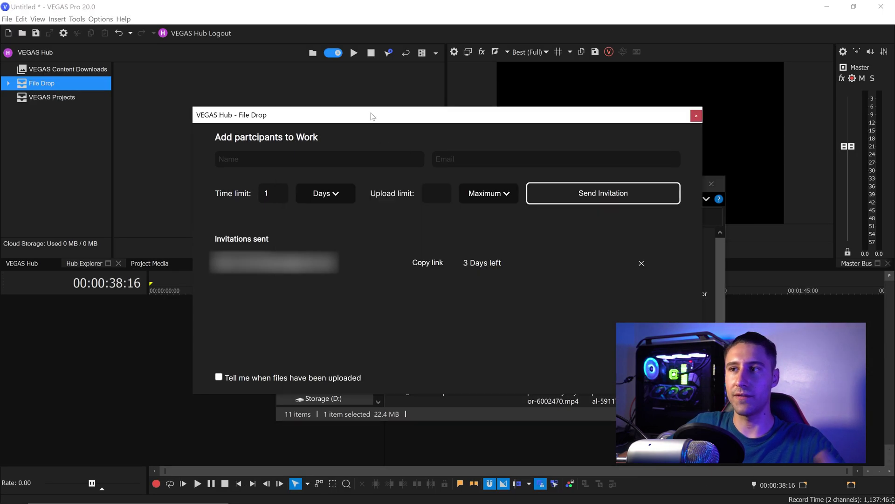
{"action": "left_click", "coordinate": [696, 115]}
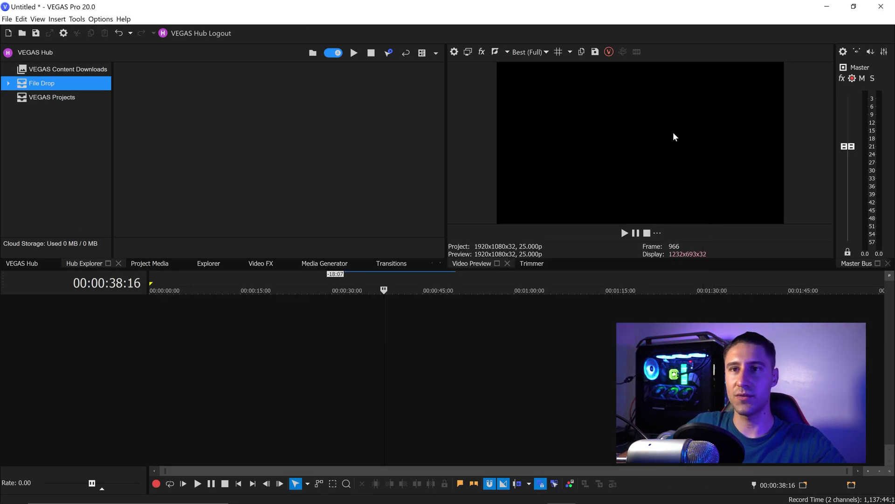
{"action": "double_click", "coordinate": [20, 86]}
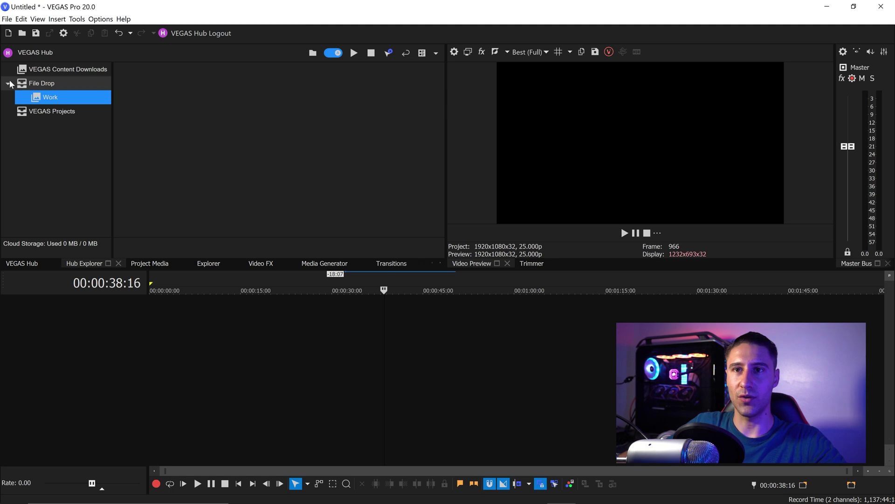
{"action": "left_click", "coordinate": [51, 98]}
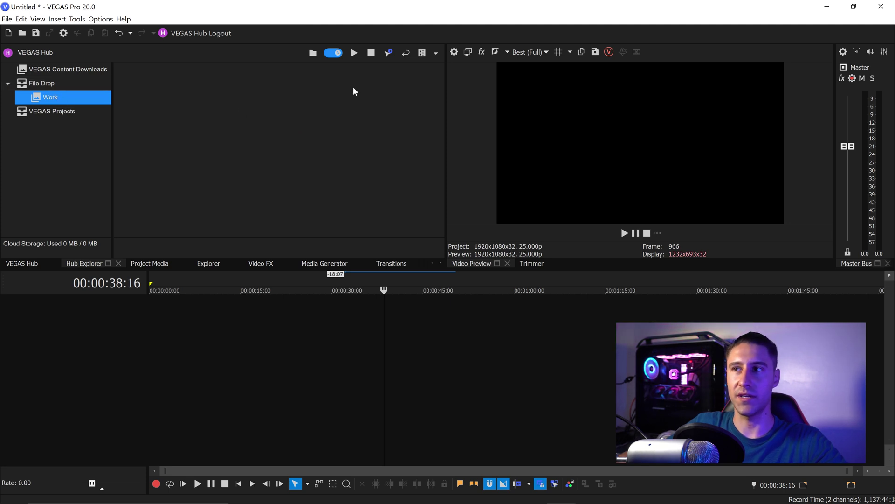
{"action": "left_click", "coordinate": [406, 52]}
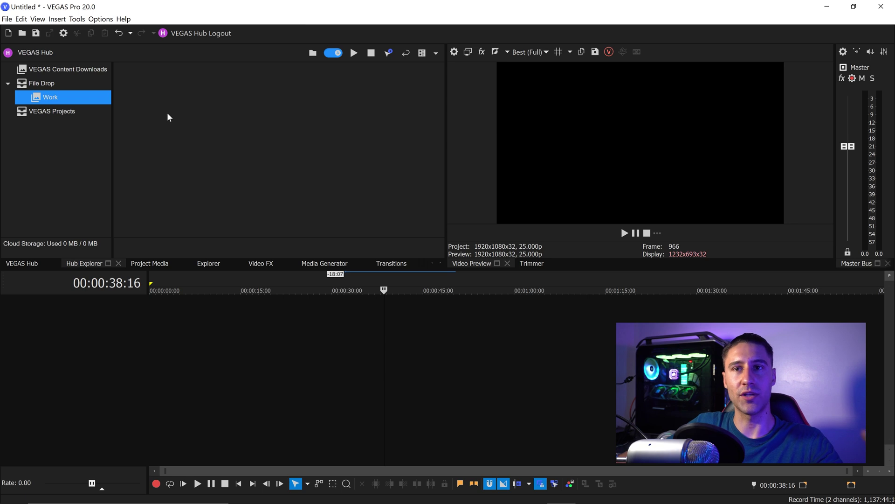
{"action": "key", "text": "alt+1"}
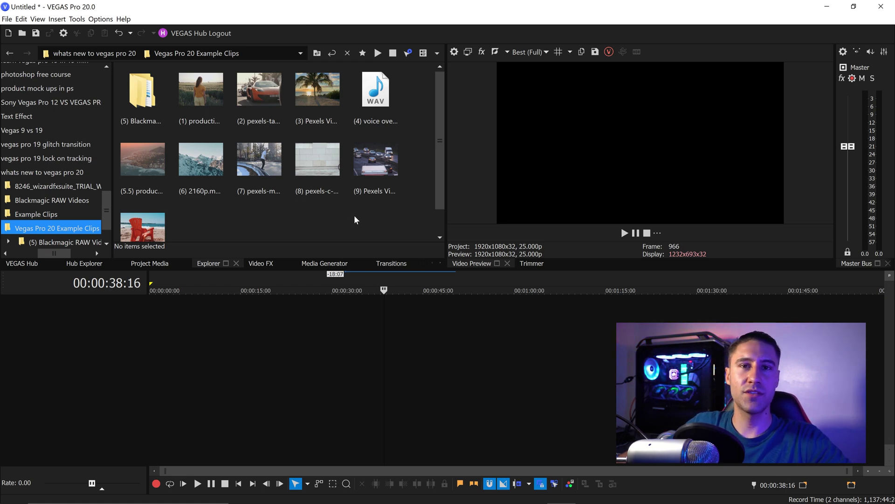
Run the wizardFX Suite trial installer from the 'whats new to vegas pro 20' folder and finish it
{"action": "left_click", "coordinate": [388, 492]}
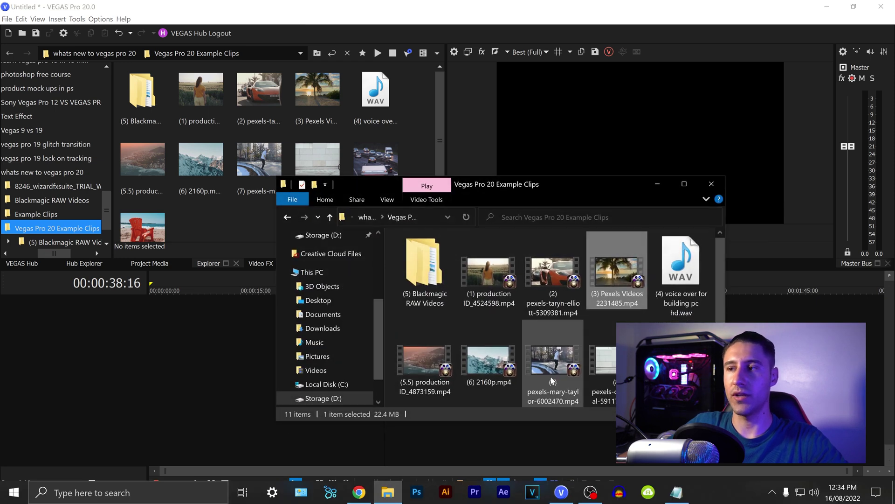
{"action": "key", "text": "BackSpace"}
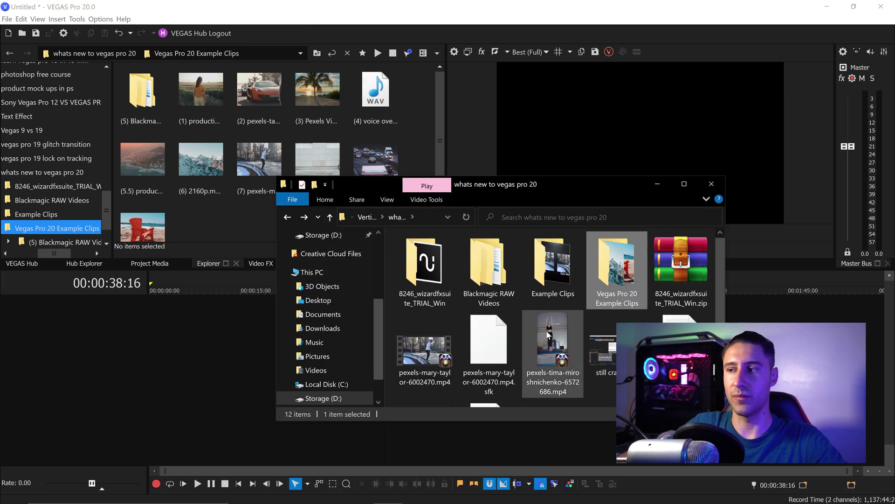
{"action": "double_click", "coordinate": [443, 264]}
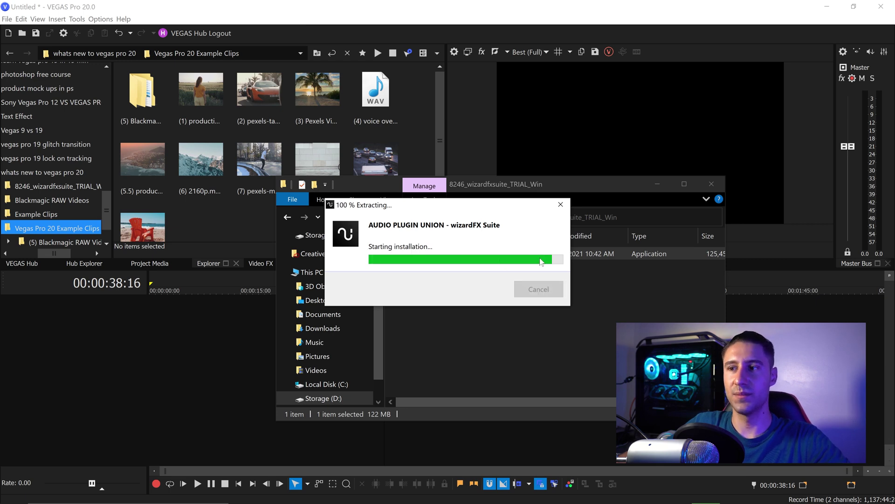
{"action": "left_click", "coordinate": [569, 403]}
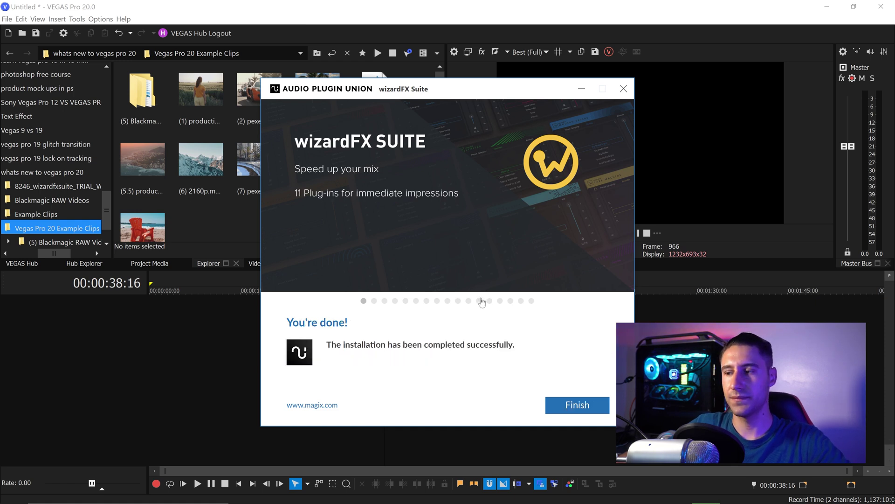
{"action": "left_click", "coordinate": [564, 402]}
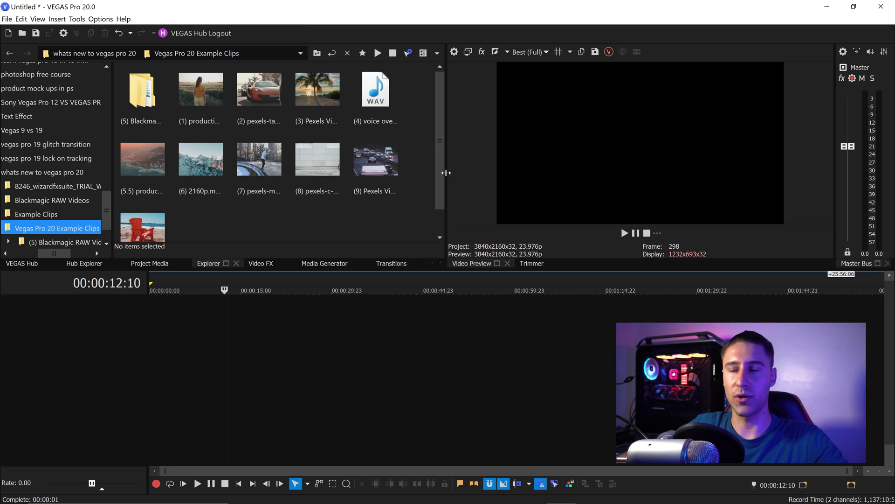
Put the voice-over WAV on the timeline and start adding a VST Effects search folder in Preferences
{"action": "left_click_drag", "start_coordinate": [375, 95], "coordinate": [108, 316]}
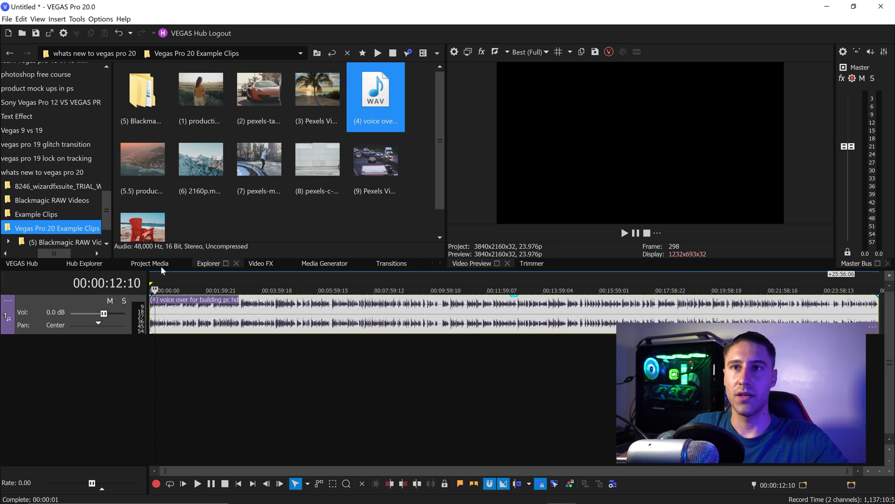
{"action": "left_click", "coordinate": [99, 19]}
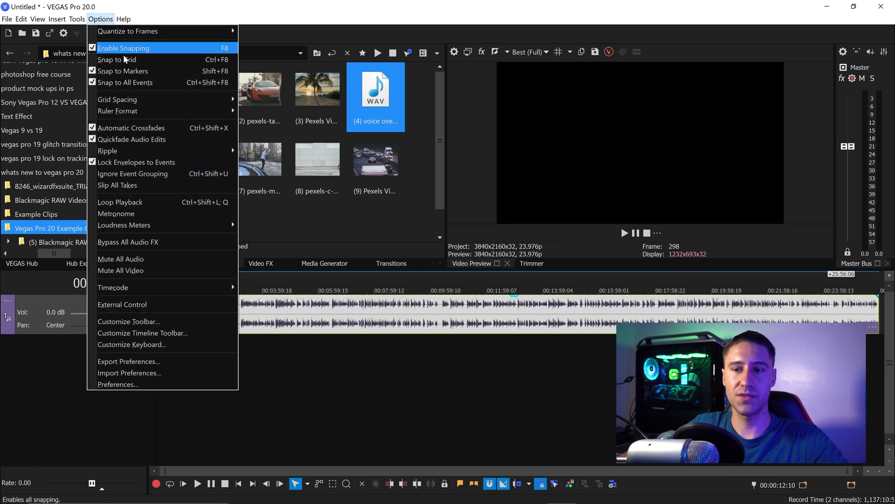
{"action": "left_click", "coordinate": [111, 380]}
{"action": "left_click_drag", "start_coordinate": [400, 45], "coordinate": [335, 43]}
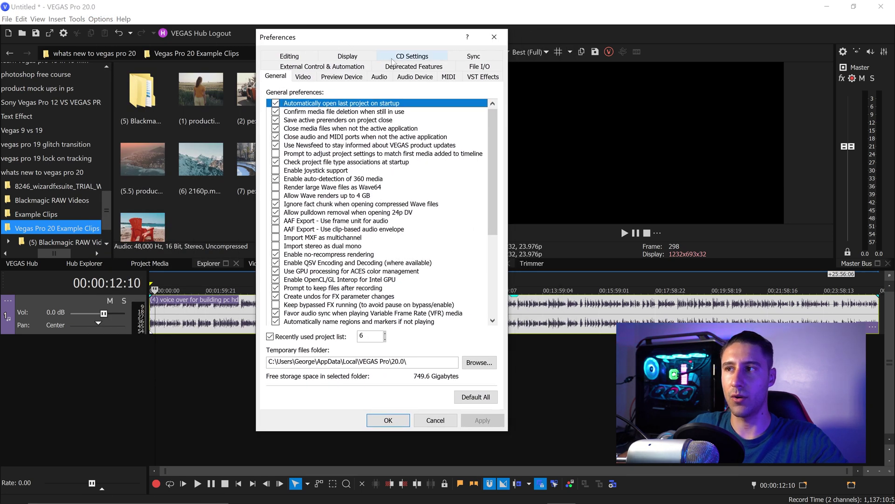
{"action": "left_click", "coordinate": [474, 80]}
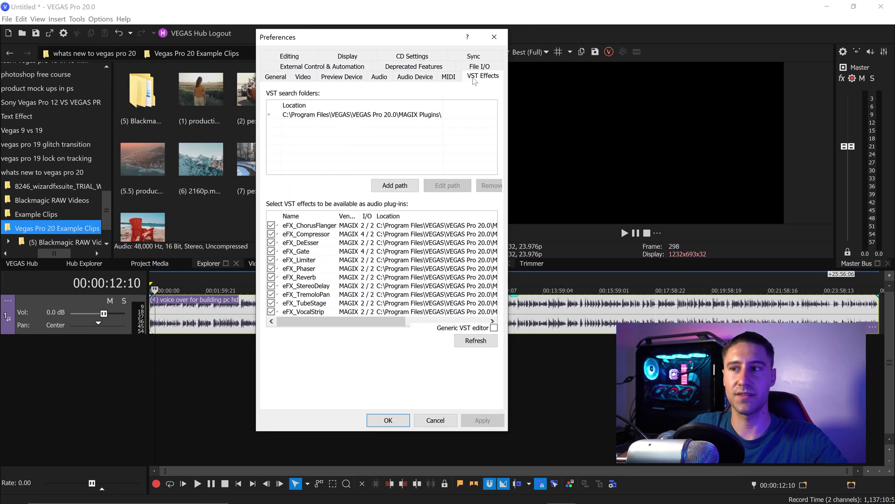
{"action": "left_click", "coordinate": [394, 185]}
{"action": "left_click_drag", "start_coordinate": [410, 168], "coordinate": [384, 102]}
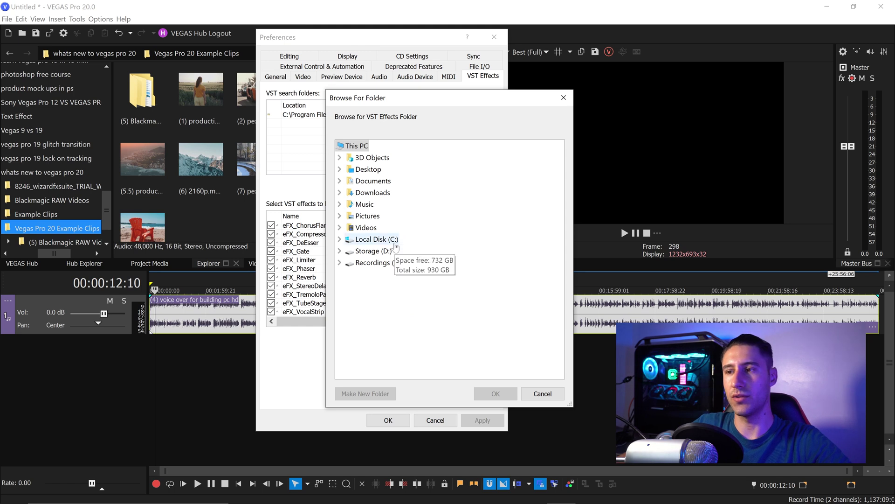
Add C:\Program Files\Common Files\VST3 as a VST search folder, then apply and close Preferences
{"action": "left_click", "coordinate": [343, 241]}
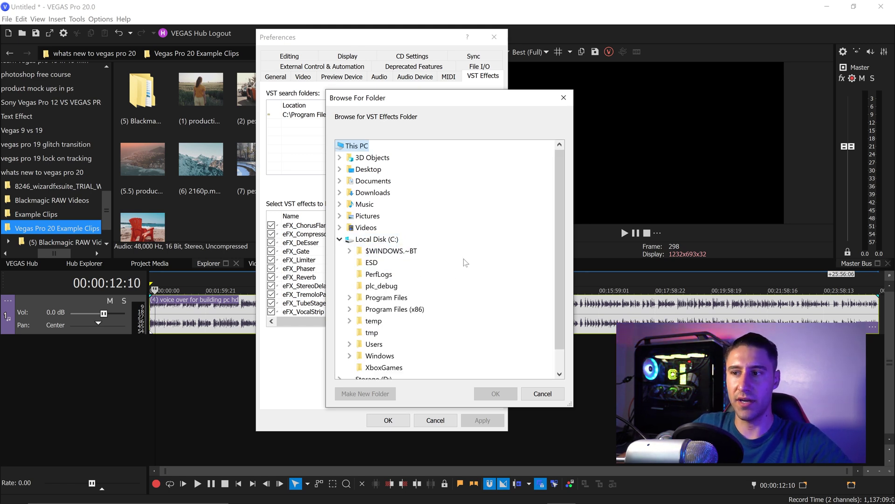
{"action": "scroll", "coordinate": [466, 262], "scroll_direction": "down", "scroll_amount": 1}
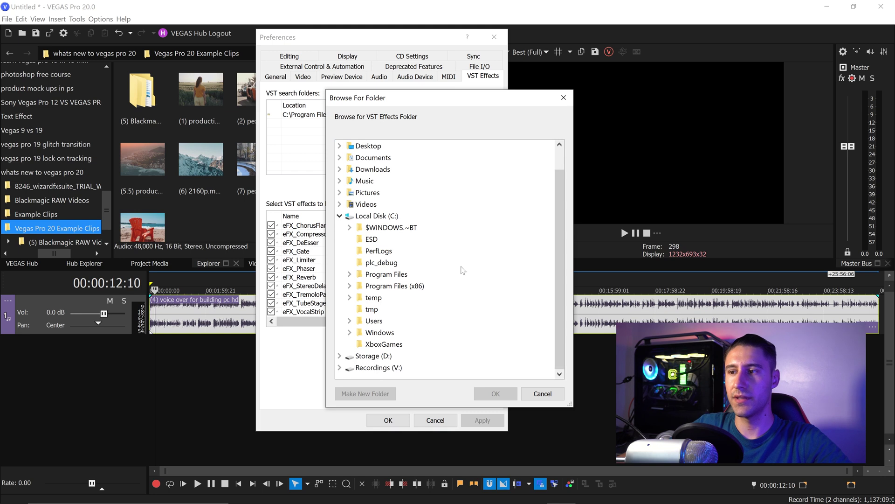
{"action": "left_click", "coordinate": [350, 273]}
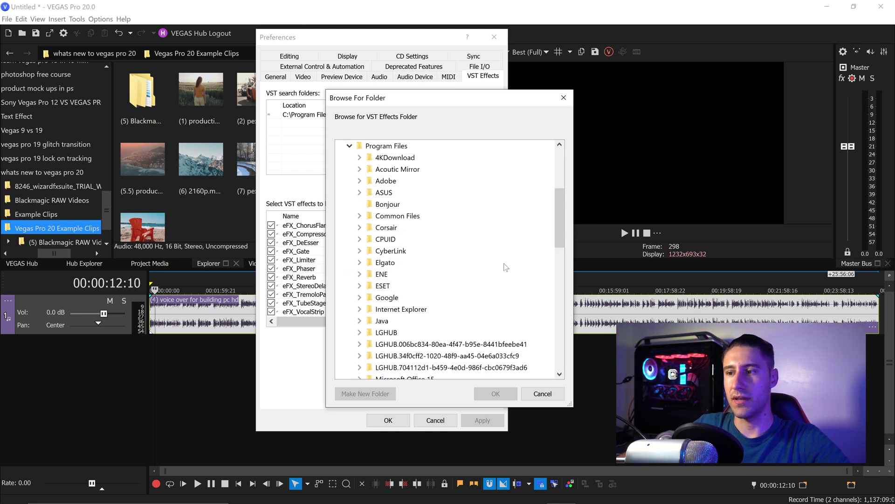
{"action": "left_click", "coordinate": [359, 216]}
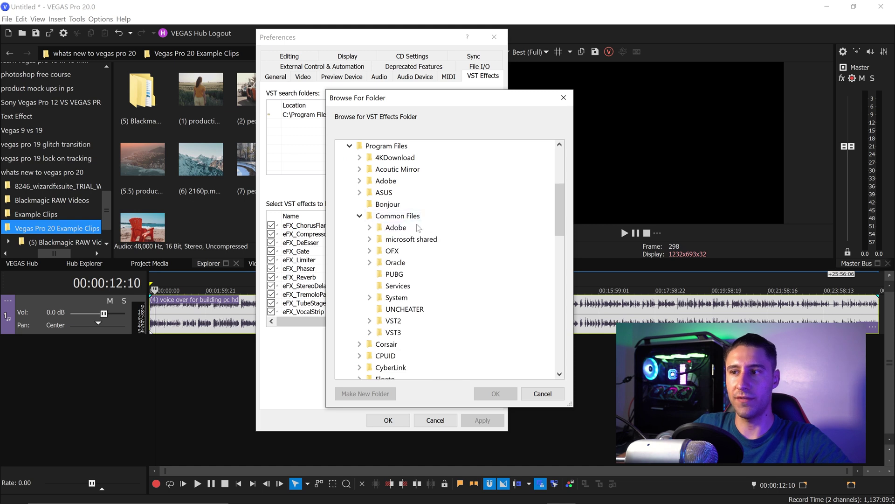
{"action": "left_click", "coordinate": [369, 332]}
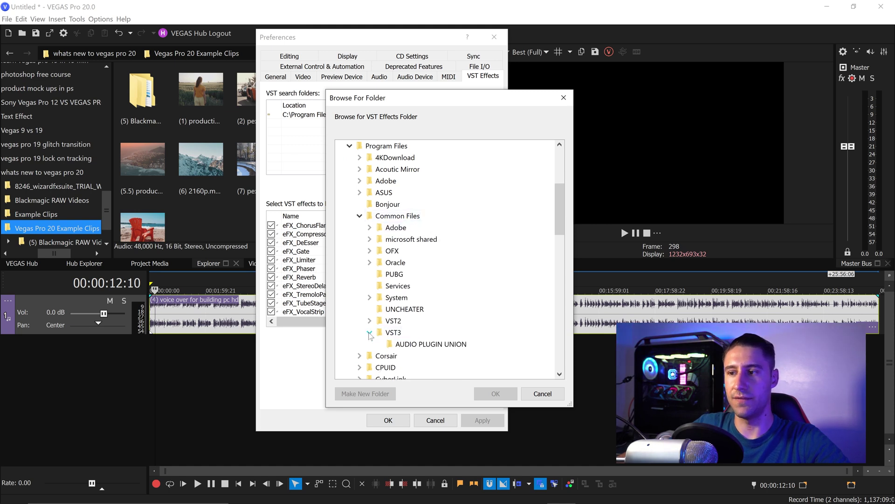
{"action": "left_click", "coordinate": [445, 345]}
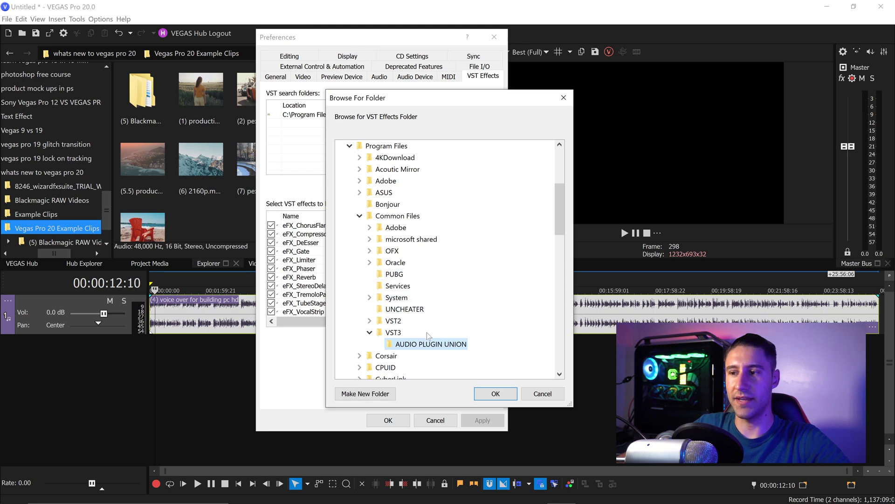
{"action": "left_click", "coordinate": [393, 332]}
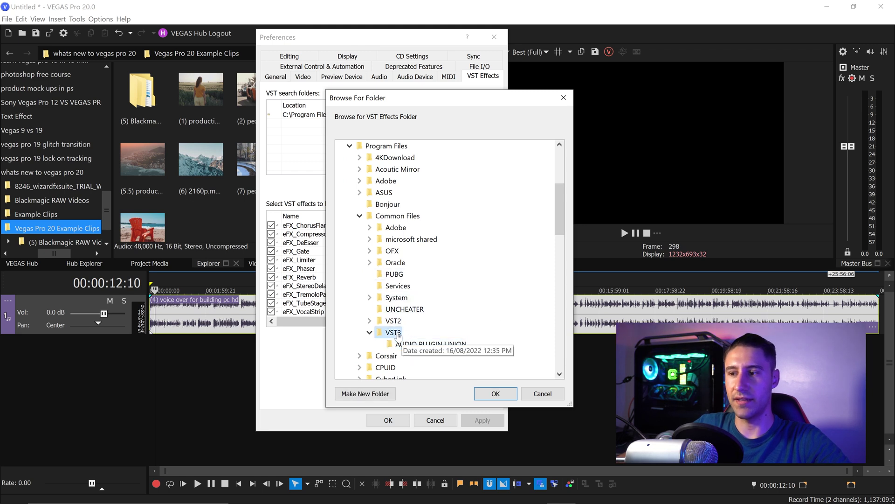
{"action": "left_click", "coordinate": [497, 393]}
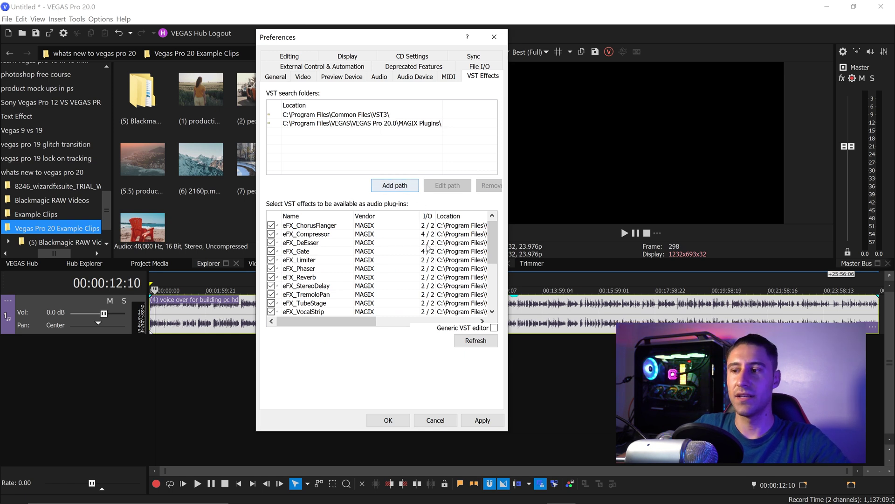
{"action": "left_click", "coordinate": [486, 425]}
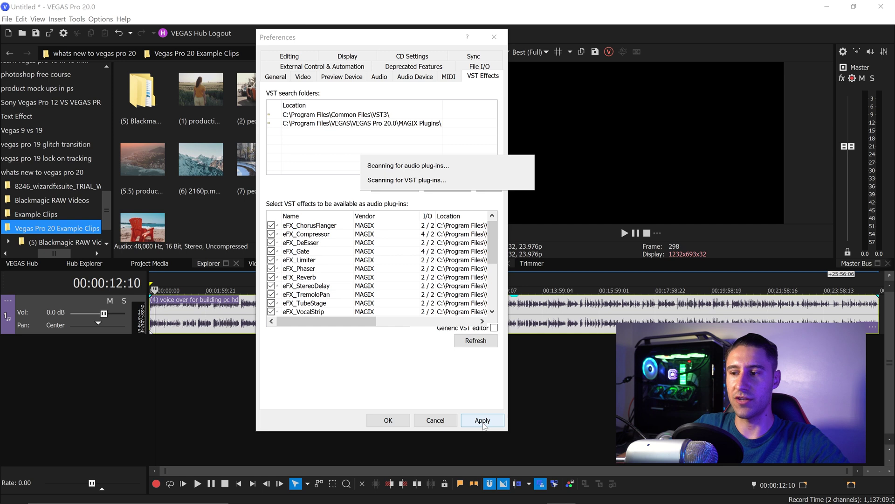
{"action": "left_click", "coordinate": [384, 420]}
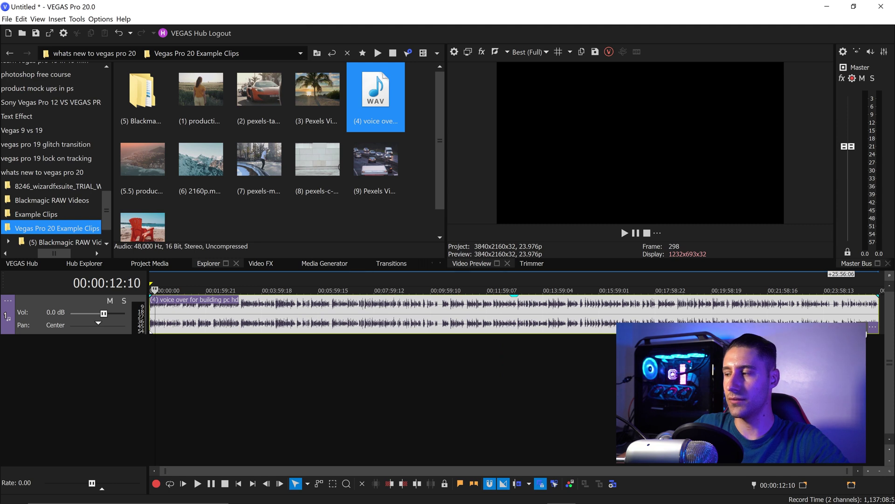
Add the wizardFX Delay VST plug-in as Audio Event FX on the voice-over event
{"action": "right_click", "coordinate": [200, 312]}
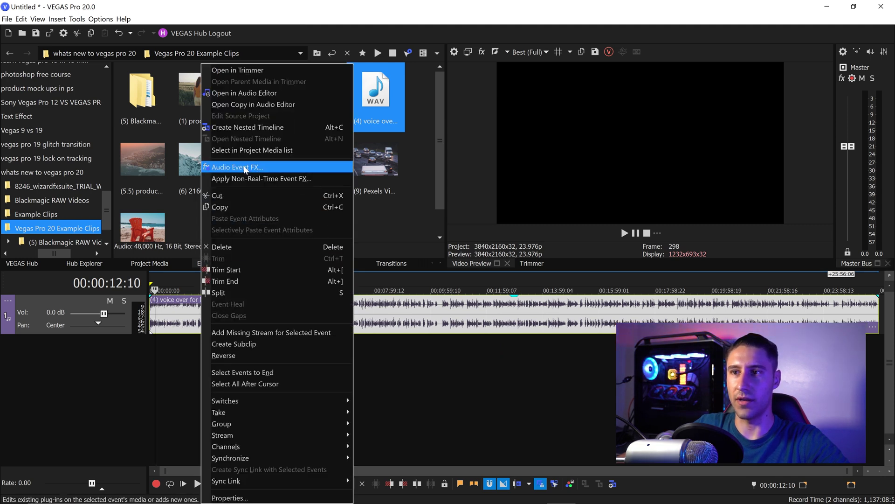
{"action": "left_click", "coordinate": [248, 169]}
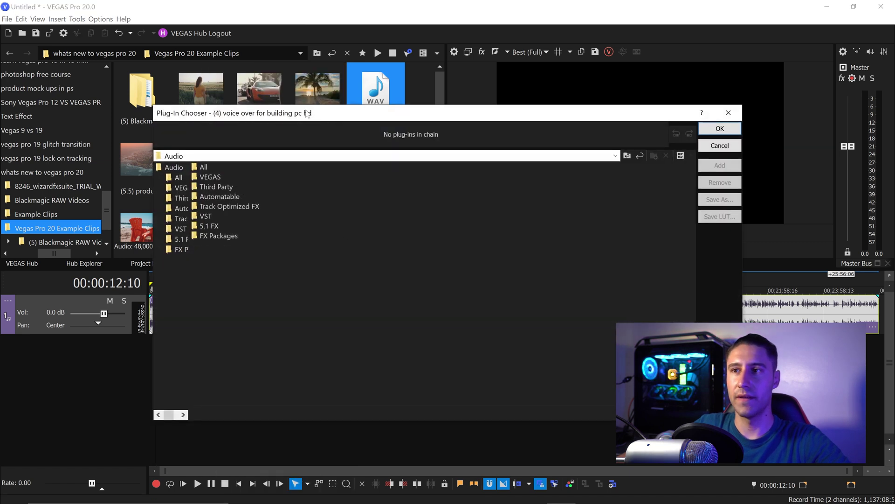
{"action": "left_click_drag", "start_coordinate": [307, 113], "coordinate": [269, 82]}
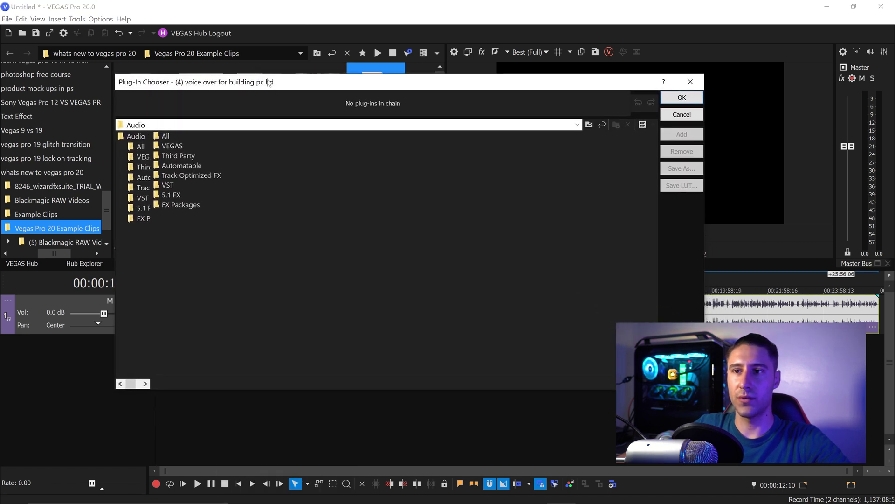
{"action": "left_click", "coordinate": [169, 186]}
{"action": "double_click", "coordinate": [168, 186]}
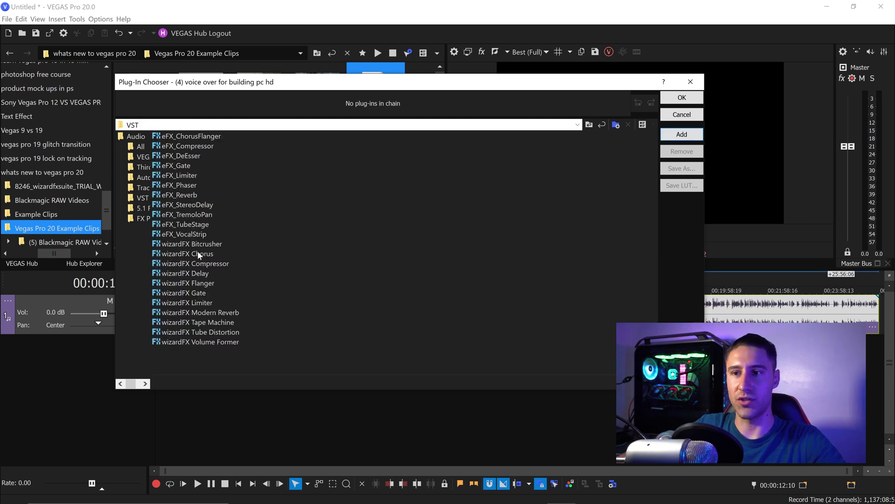
{"action": "left_click_drag", "start_coordinate": [258, 86], "coordinate": [260, 93]}
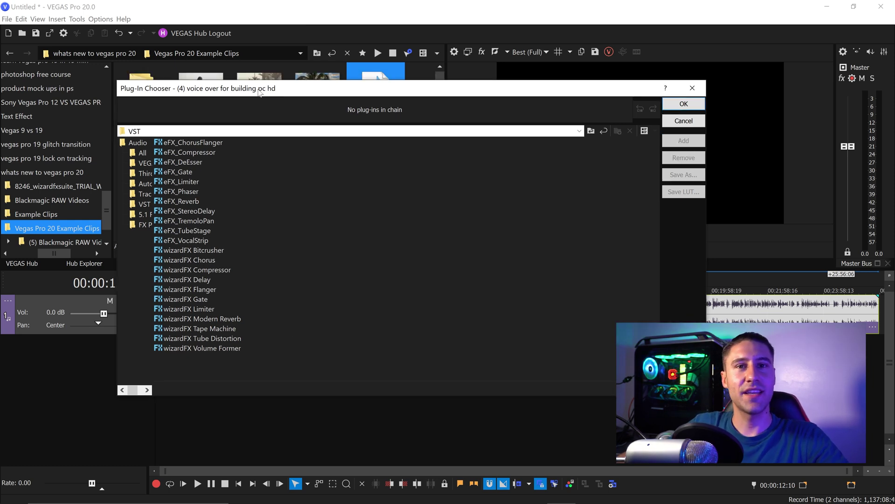
{"action": "left_click", "coordinate": [186, 281]}
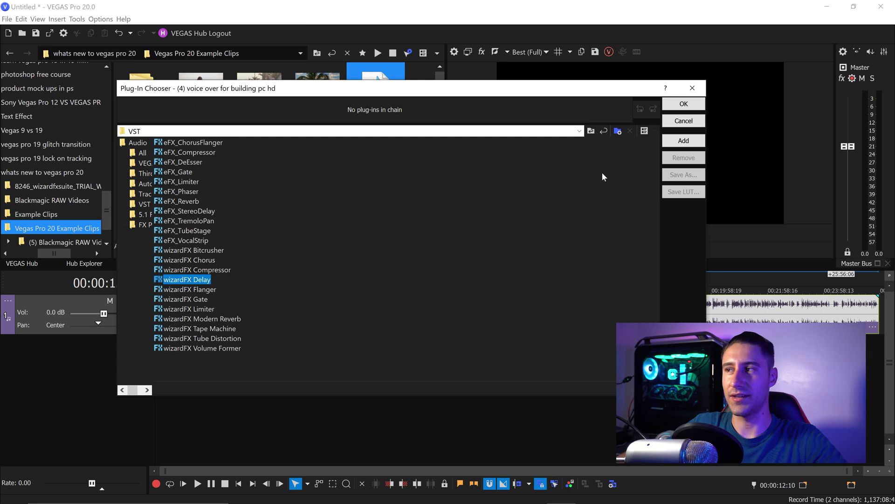
{"action": "left_click", "coordinate": [677, 103]}
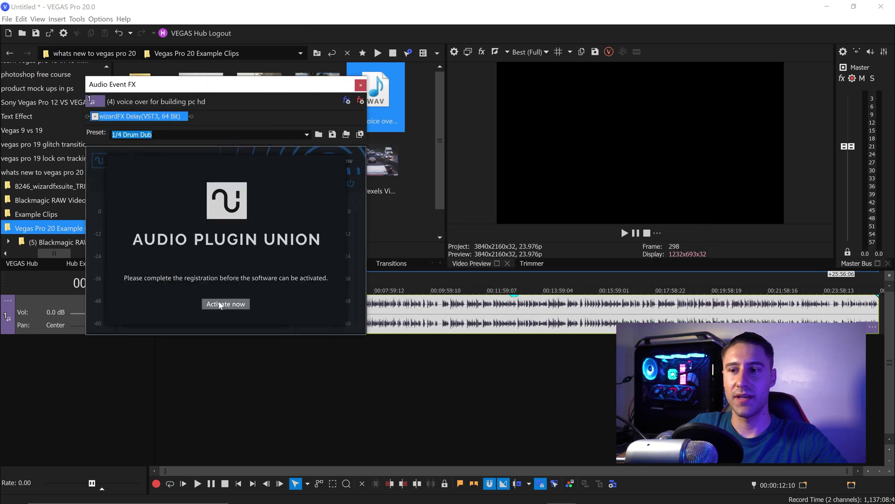
Start the wizardFX Delay trial and raise its mix from 29% to 69%
{"action": "left_click", "coordinate": [226, 303]}
{"action": "left_click", "coordinate": [217, 297]}
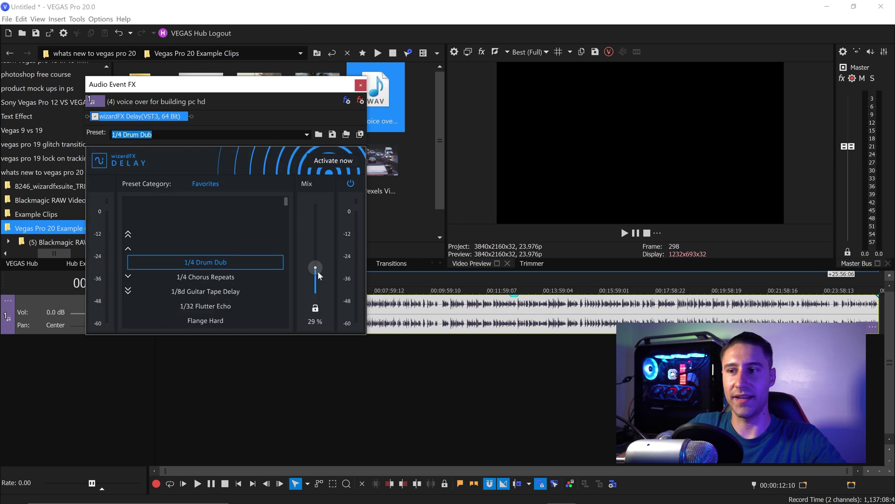
{"action": "left_click_drag", "start_coordinate": [318, 271], "coordinate": [322, 231]}
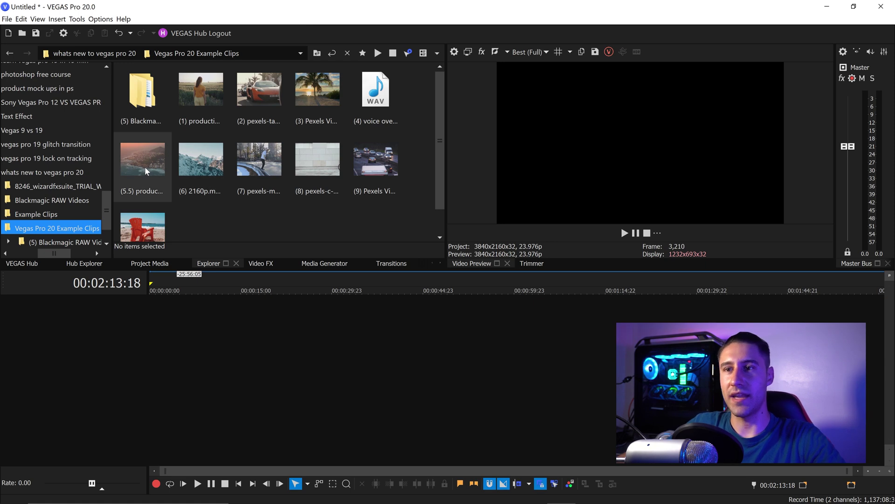
Add the (5.5) clip to the timeline and view Apple ProRes render settings without rendering
{"action": "left_click_drag", "start_coordinate": [142, 163], "coordinate": [144, 320]}
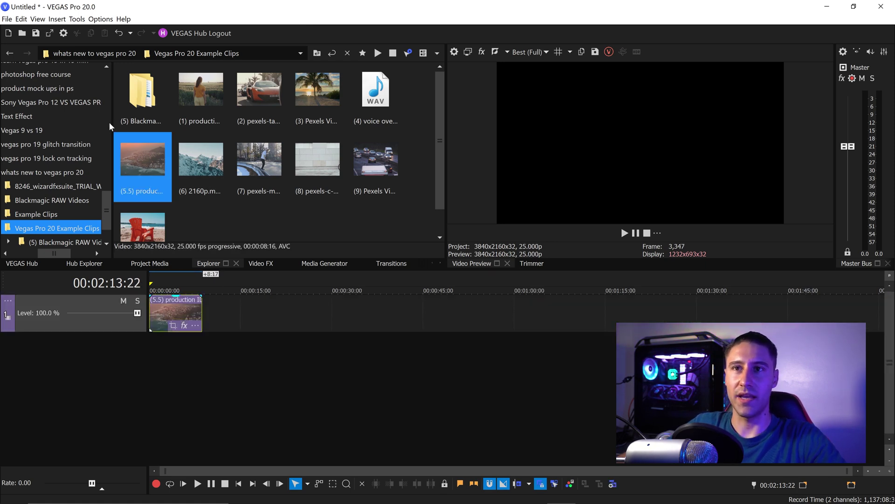
{"action": "left_click", "coordinate": [159, 297]}
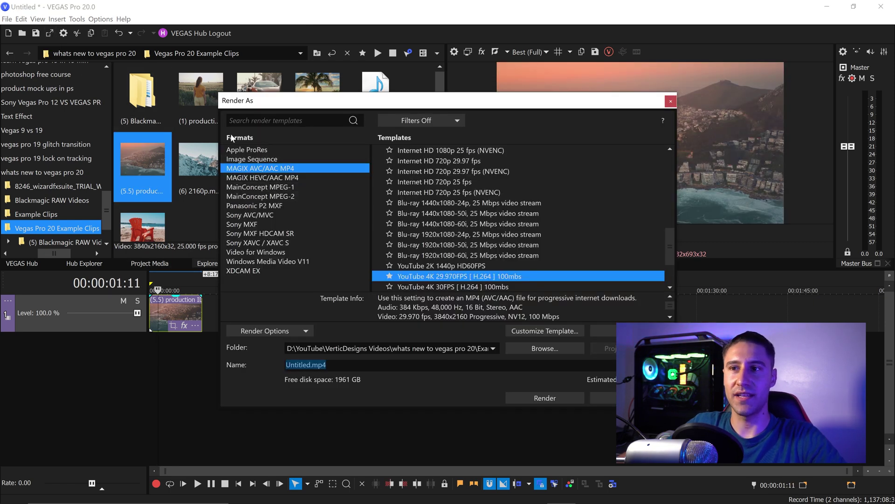
{"action": "left_click", "coordinate": [255, 150]}
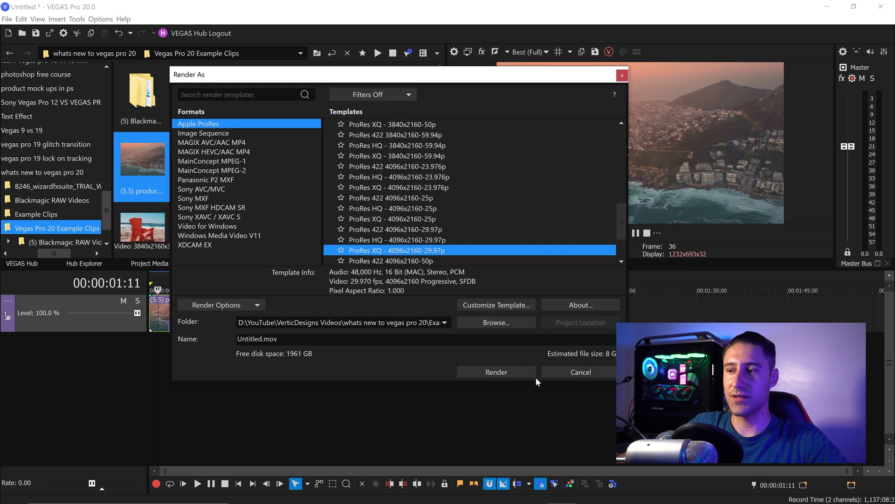
{"action": "left_click", "coordinate": [552, 373]}
Delete the clip's track, confirming removal of the track and its events
{"action": "left_click", "coordinate": [97, 302]}
{"action": "key", "text": "Delete"}
{"action": "left_click", "coordinate": [446, 282]}
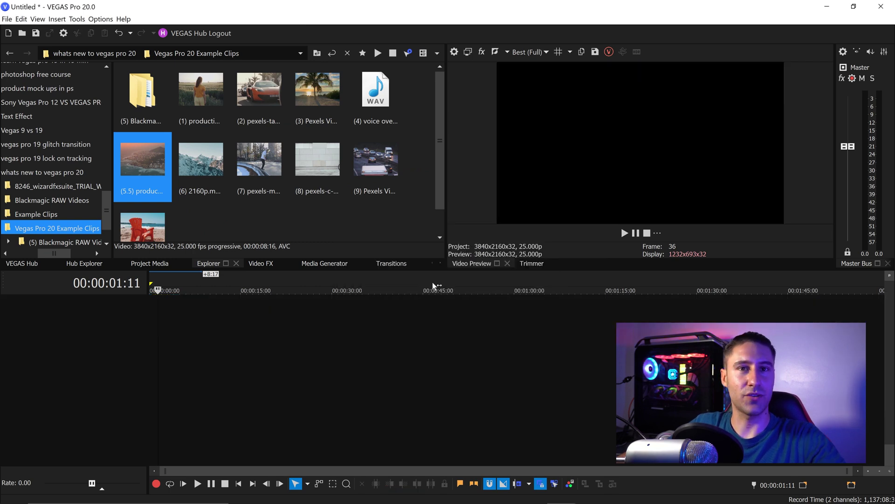
In File Explorer, browse to Vegas Pro 20 Example Clips > (5) Blackmagic RAW Videos > A002_05241705_C012.braw
{"action": "mouse_move", "coordinate": [424, 500]}
{"action": "left_click", "coordinate": [388, 501]}
{"action": "left_click", "coordinate": [288, 218]}
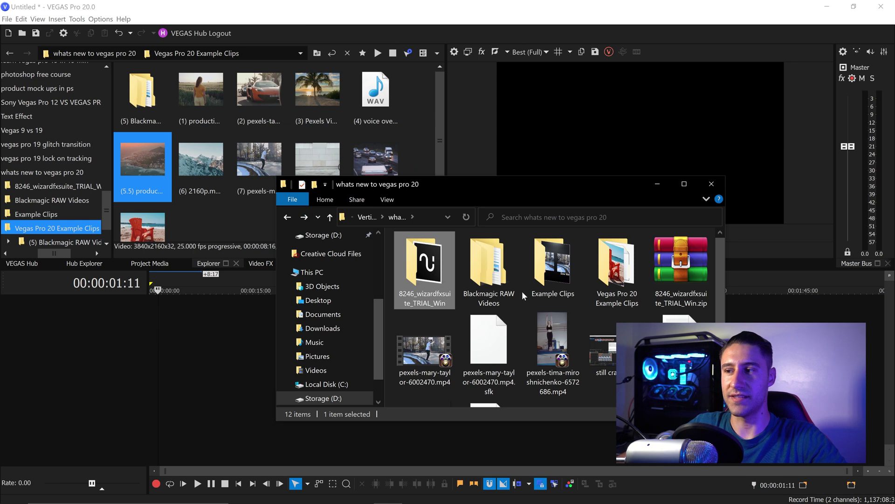
{"action": "double_click", "coordinate": [487, 264]}
{"action": "left_click_drag", "start_coordinate": [457, 191], "coordinate": [443, 165]}
{"action": "left_click", "coordinate": [273, 190]}
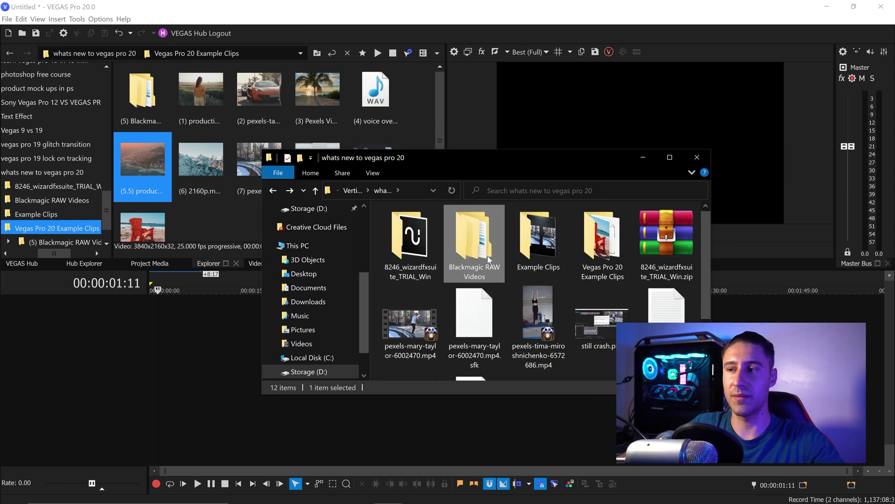
{"action": "double_click", "coordinate": [591, 253]}
{"action": "double_click", "coordinate": [419, 262]}
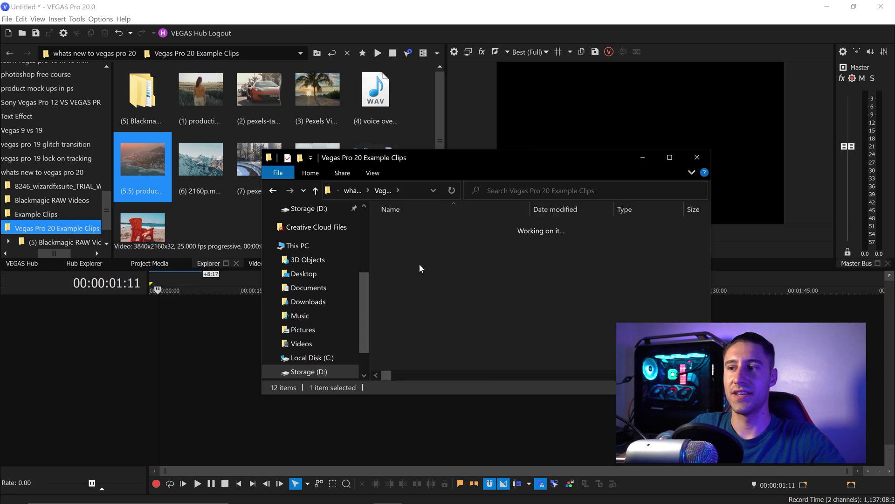
{"action": "left_click_drag", "start_coordinate": [419, 158], "coordinate": [409, 131]}
{"action": "double_click", "coordinate": [437, 201]}
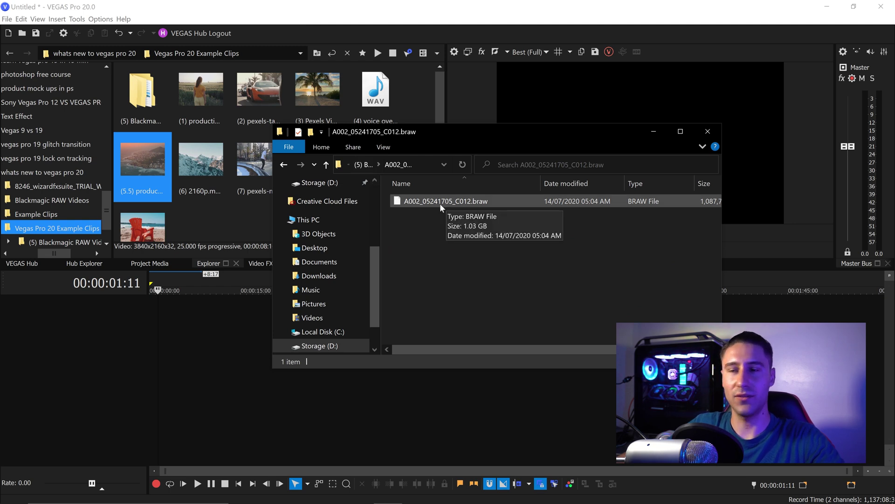
Drag the A002_05241705_C012.braw clip onto the start of the timeline
{"action": "left_click", "coordinate": [423, 203]}
{"action": "left_click_drag", "start_coordinate": [424, 203], "coordinate": [134, 320]}
{"action": "left_click", "coordinate": [267, 393]}
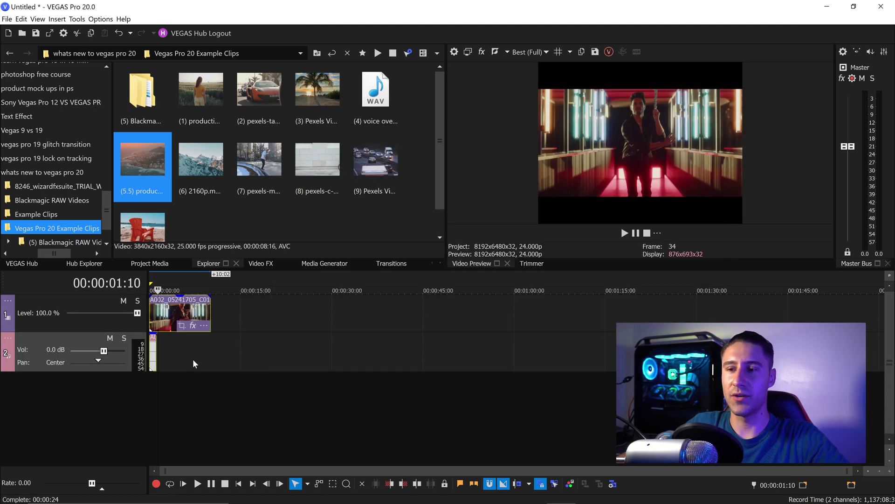
Move the play position to 00:00:03:18 inside the RAW clip
{"action": "left_click", "coordinate": [171, 315]}
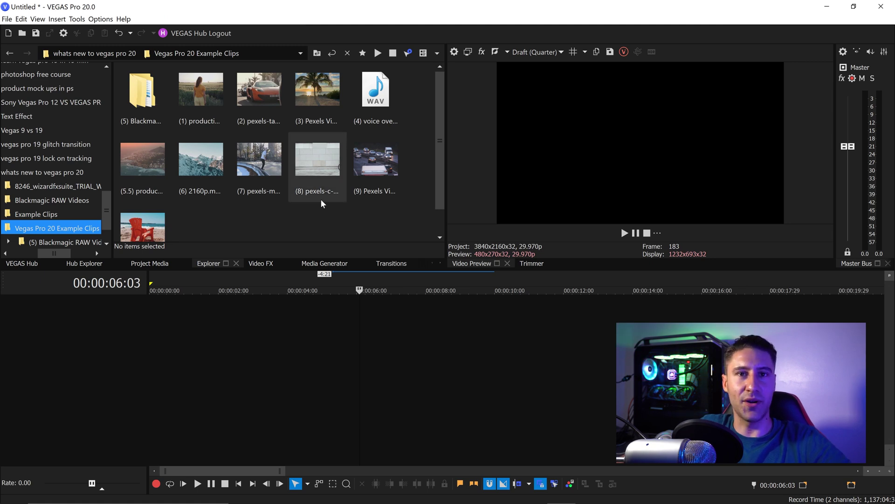
Add the pexels-mary-taylor-6002470 clip to the timeline and search Video FX for 'slo'
{"action": "left_click_drag", "start_coordinate": [259, 167], "coordinate": [156, 317]}
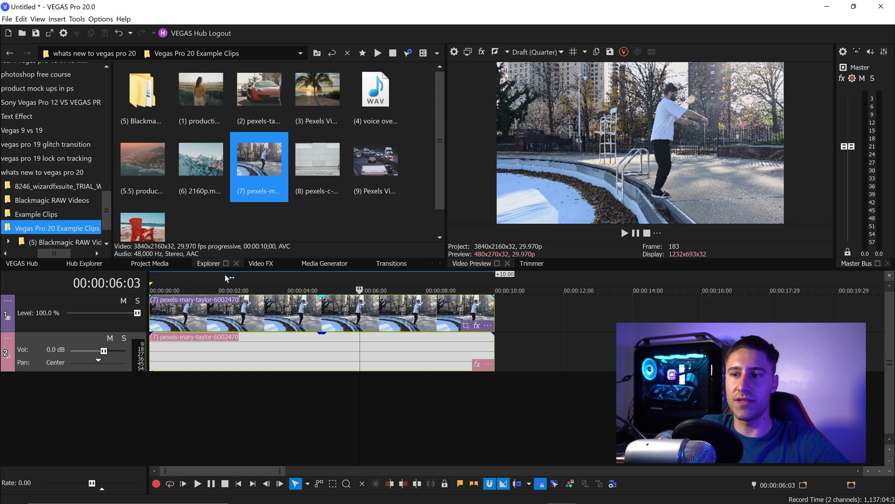
{"action": "left_click", "coordinate": [261, 263]}
{"action": "type", "text": "slo"}
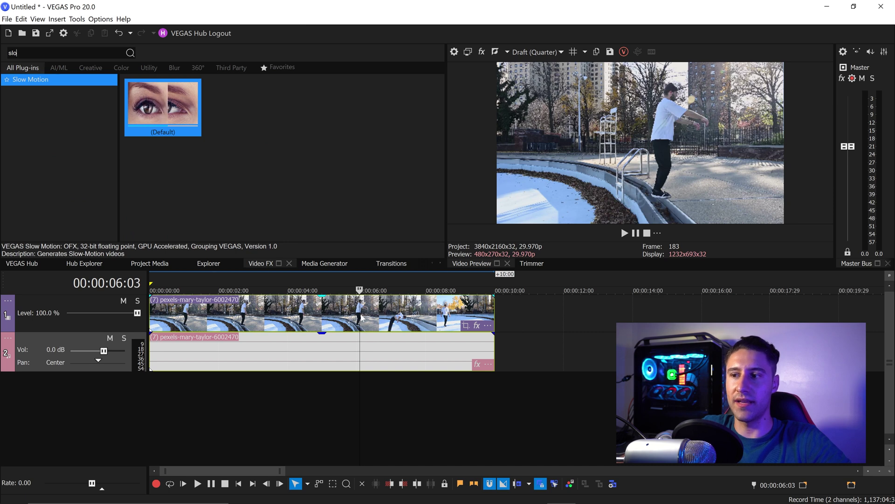
Split the clip at 00:00:05:10 and apply VEGAS Slow Motion to its second half
{"action": "left_click", "coordinate": [346, 317]}
{"action": "left_click", "coordinate": [329, 320]}
{"action": "left_click", "coordinate": [321, 320]}
{"action": "left_click", "coordinate": [332, 320]}
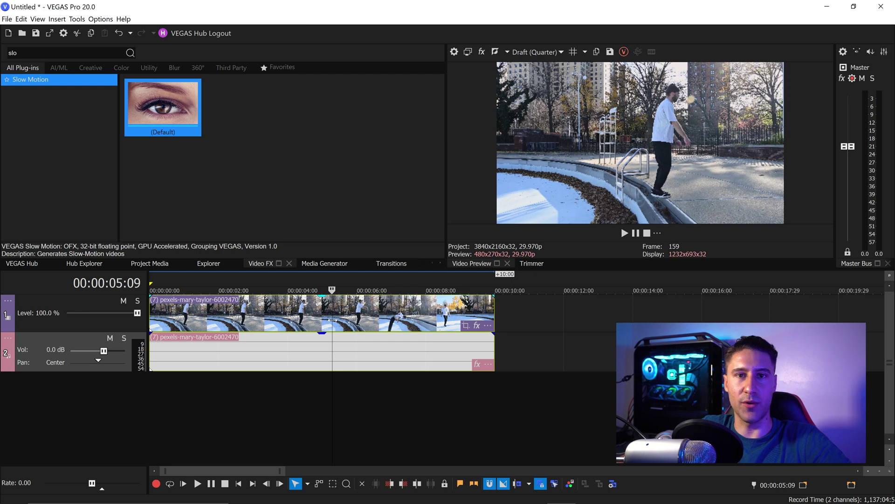
{"action": "left_click", "coordinate": [331, 321]}
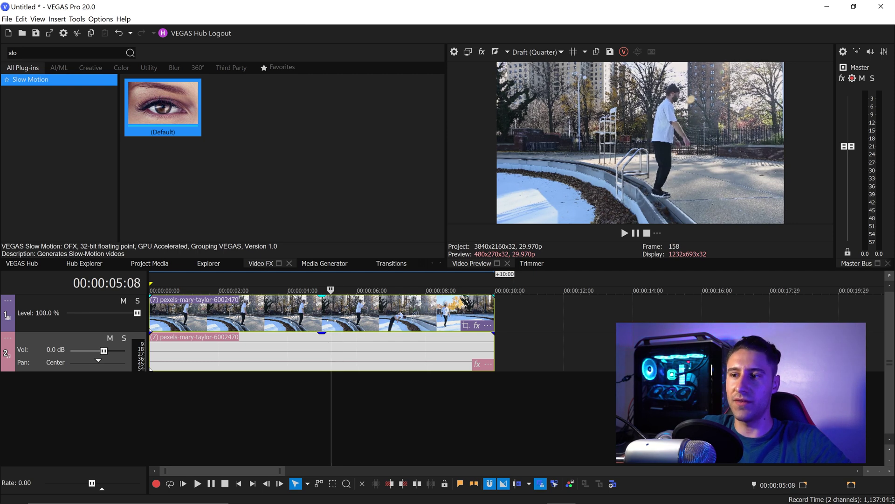
{"action": "key", "text": "Right"}
{"action": "key", "text": "s"}
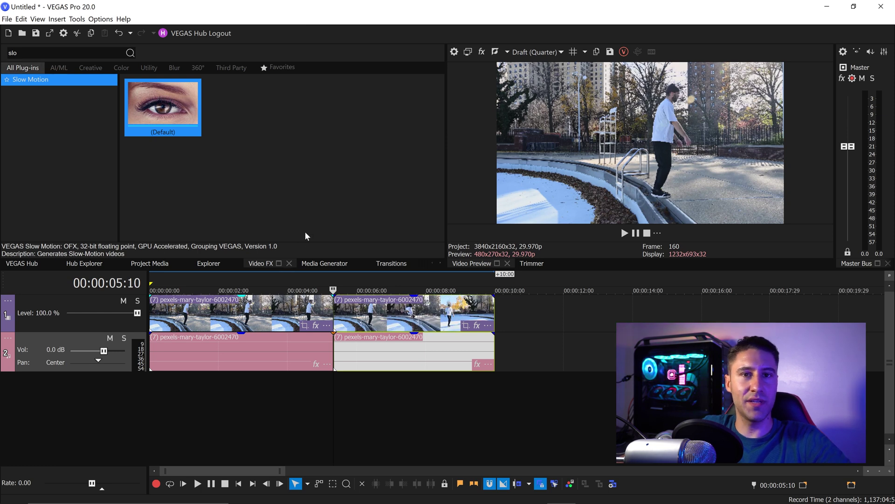
{"action": "left_click_drag", "start_coordinate": [163, 109], "coordinate": [360, 309]}
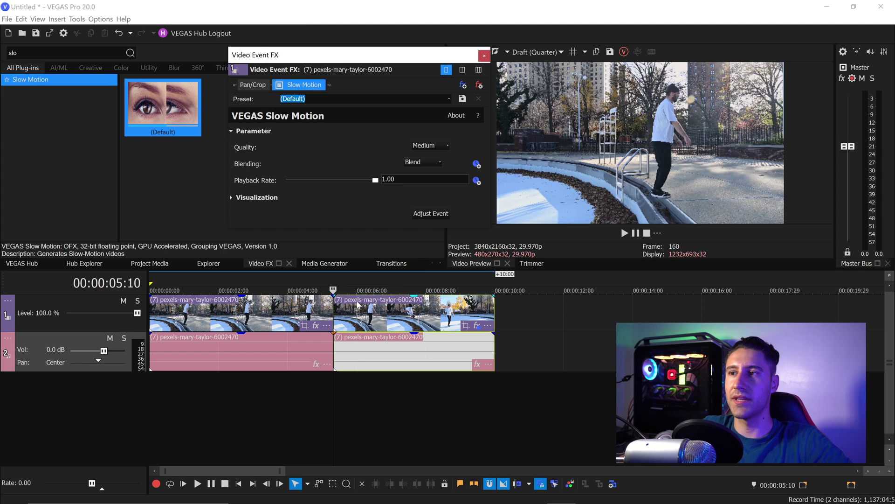
Move the Video Event FX window and check the Slow Motion frame blending choices
{"action": "left_click_drag", "start_coordinate": [381, 60], "coordinate": [382, 56]}
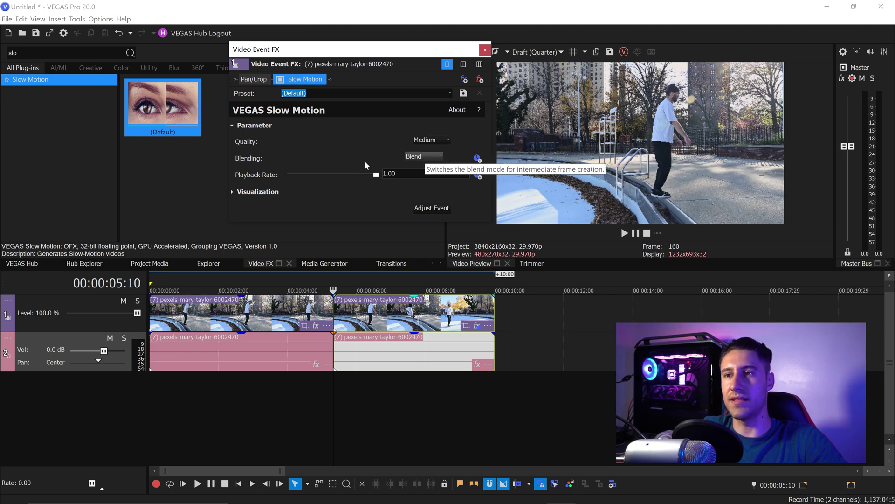
{"action": "left_click", "coordinate": [416, 157]}
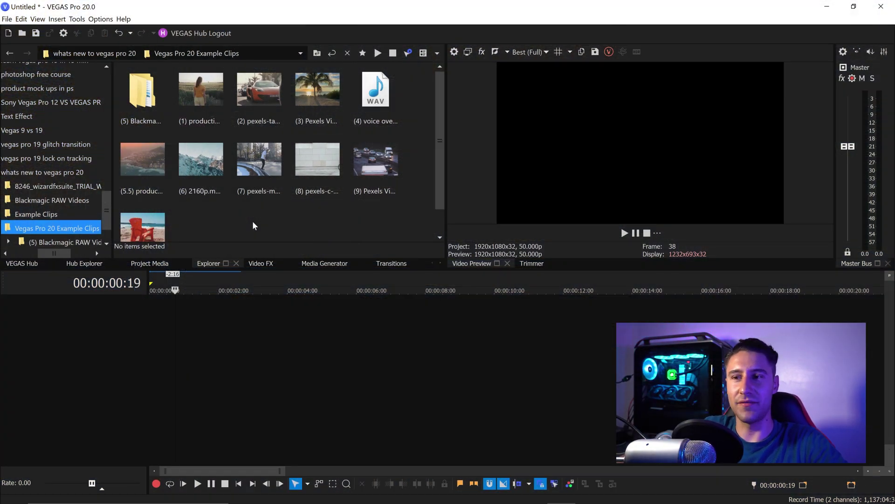
Add the pexels-c-technical-5911716 clip, then apply the Motion Blur (Default) preset found by searching 'mot'
{"action": "left_click_drag", "start_coordinate": [301, 163], "coordinate": [175, 307]}
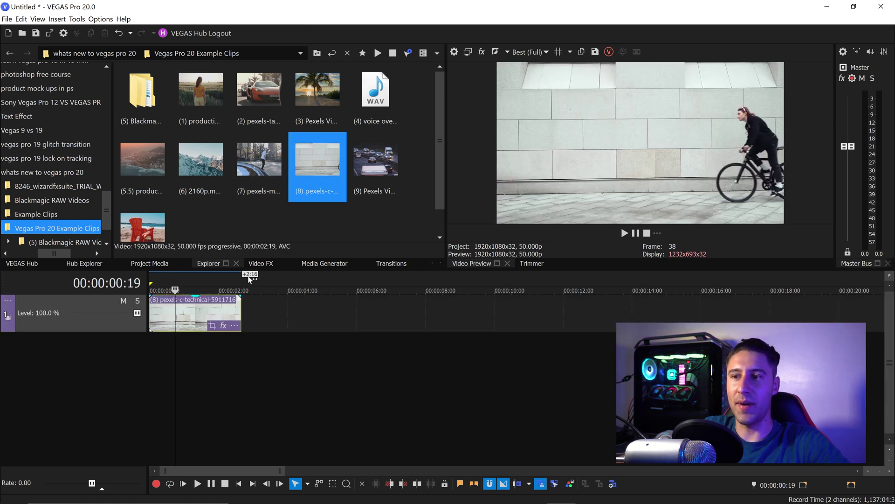
{"action": "left_click", "coordinate": [260, 263]}
{"action": "type", "text": "mot"}
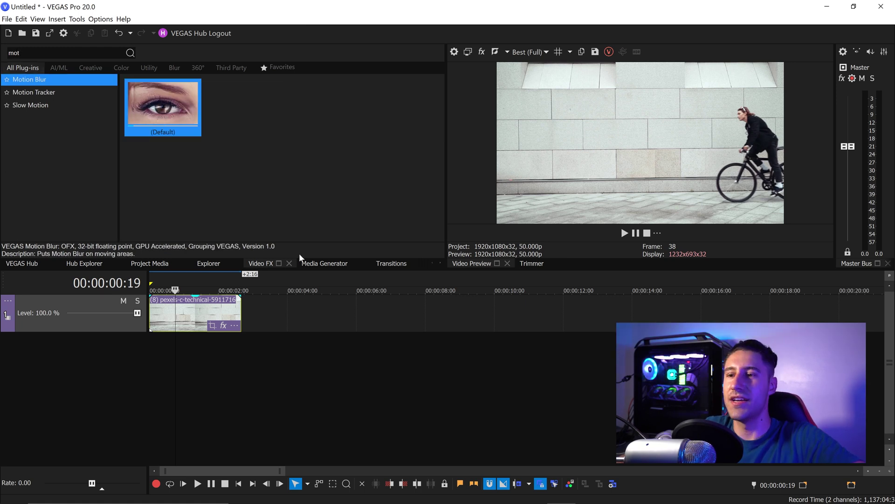
{"action": "left_click", "coordinate": [183, 313]}
{"action": "left_click_drag", "start_coordinate": [182, 313], "coordinate": [205, 321]}
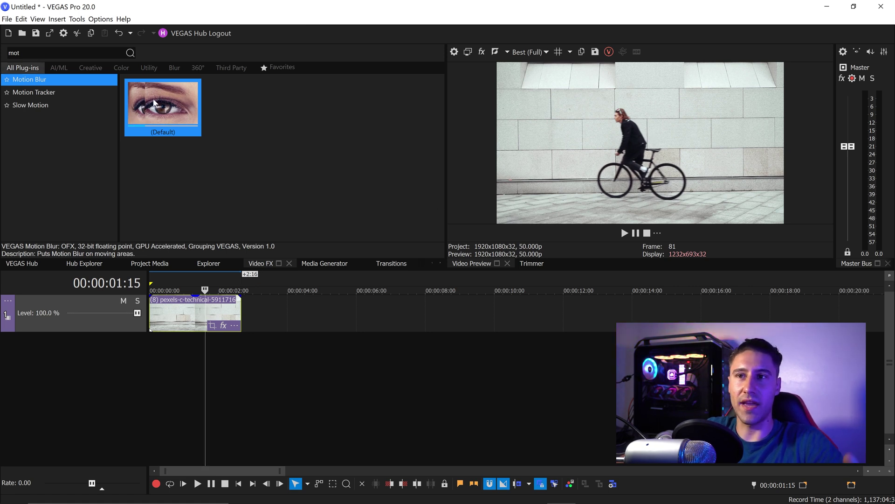
{"action": "left_click_drag", "start_coordinate": [154, 102], "coordinate": [208, 313]}
{"action": "mouse_move", "coordinate": [238, 94]}
{"action": "left_mouse_down"}
{"action": "mouse_move", "coordinate": [213, 102]}
{"action": "mouse_move", "coordinate": [238, 95]}
{"action": "left_mouse_up"}
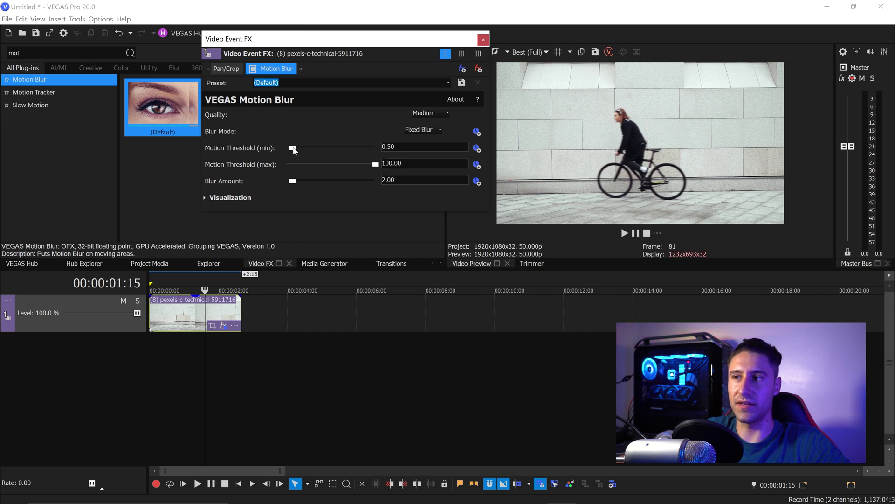
Set the Motion Blur minimum motion threshold to 0.29 and Blur Amount to 20.00
{"action": "left_click_drag", "start_coordinate": [298, 149], "coordinate": [289, 151]}
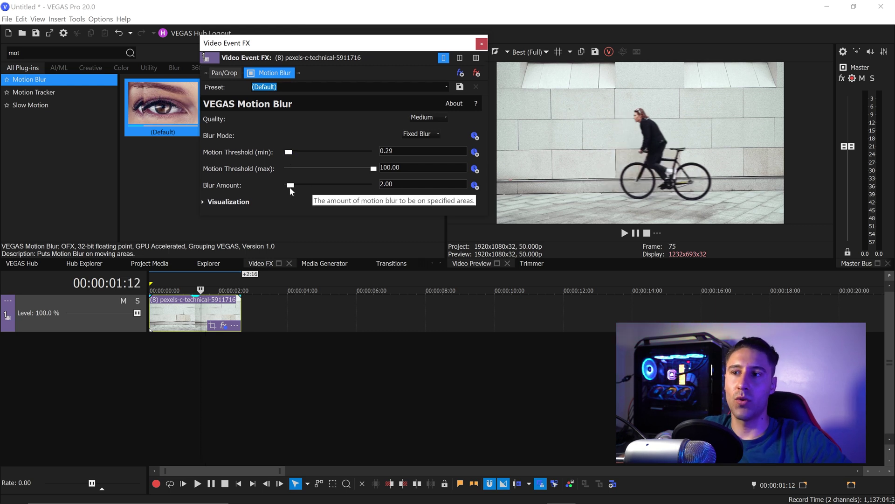
{"action": "left_click", "coordinate": [290, 185]}
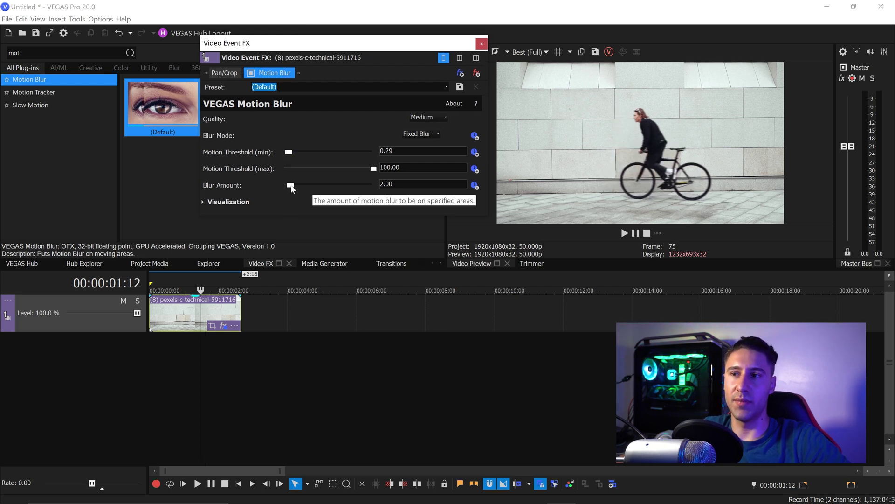
{"action": "left_click_drag", "start_coordinate": [290, 186], "coordinate": [375, 185]}
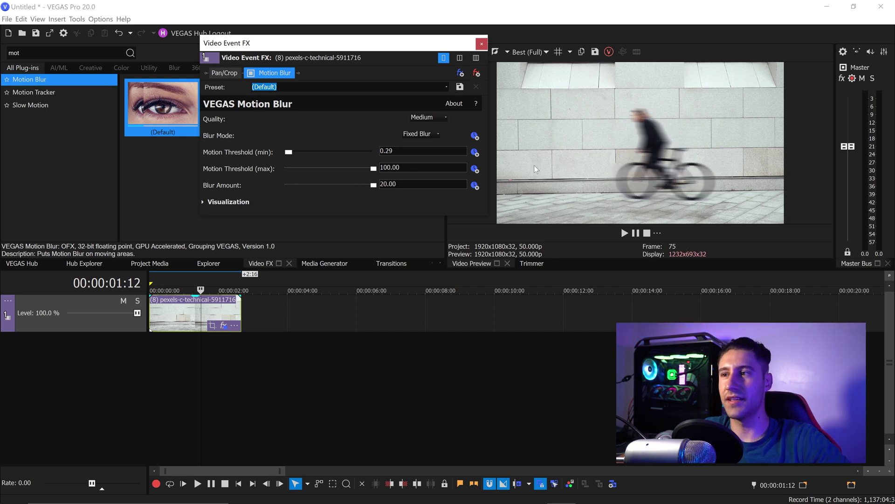
{"action": "left_click", "coordinate": [296, 152]}
{"action": "left_click_drag", "start_coordinate": [296, 153], "coordinate": [306, 153]}
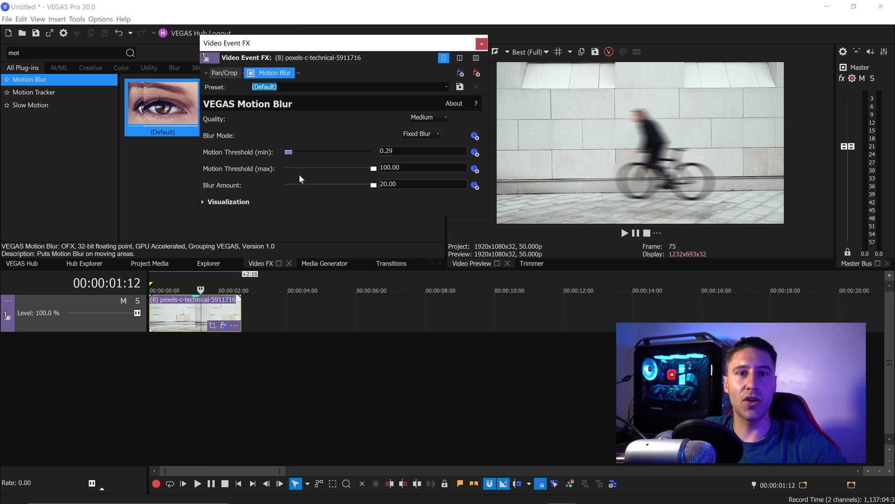
Preview the Thresholded Optical Flow Field, Blur Mask and Highlight Motion Blur Area visualizations, then close Video Event FX
{"action": "left_click", "coordinate": [203, 202]}
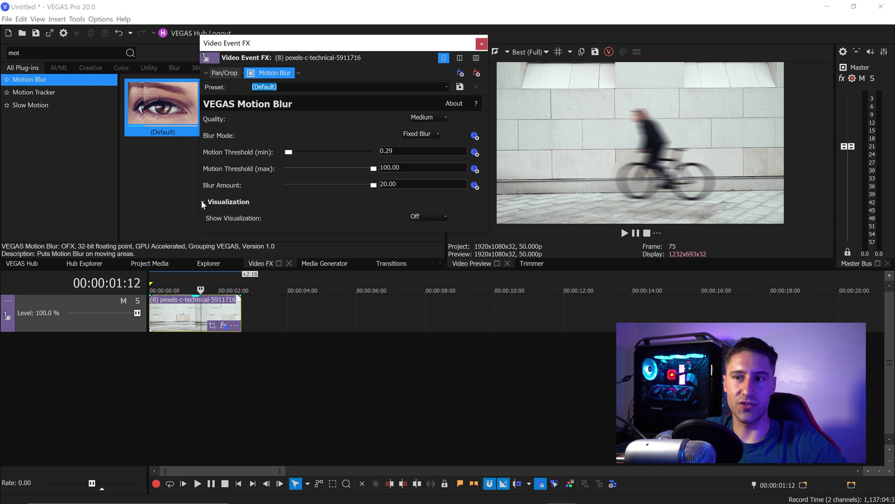
{"action": "left_click", "coordinate": [422, 214]}
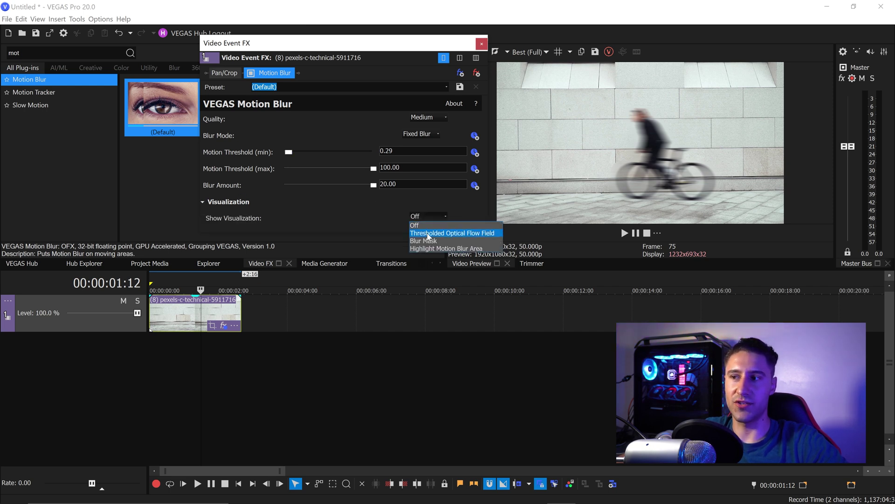
{"action": "left_click", "coordinate": [425, 233]}
{"action": "left_click", "coordinate": [424, 217]}
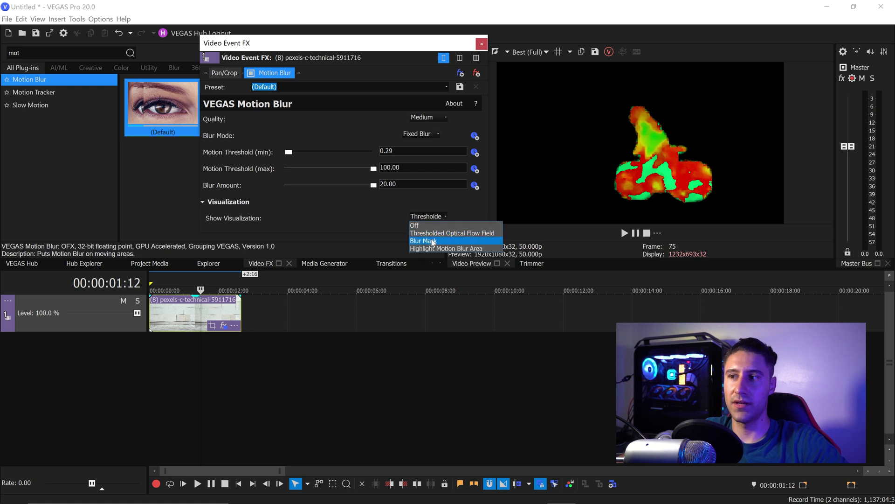
{"action": "left_click", "coordinate": [430, 240]}
{"action": "left_click", "coordinate": [422, 218]}
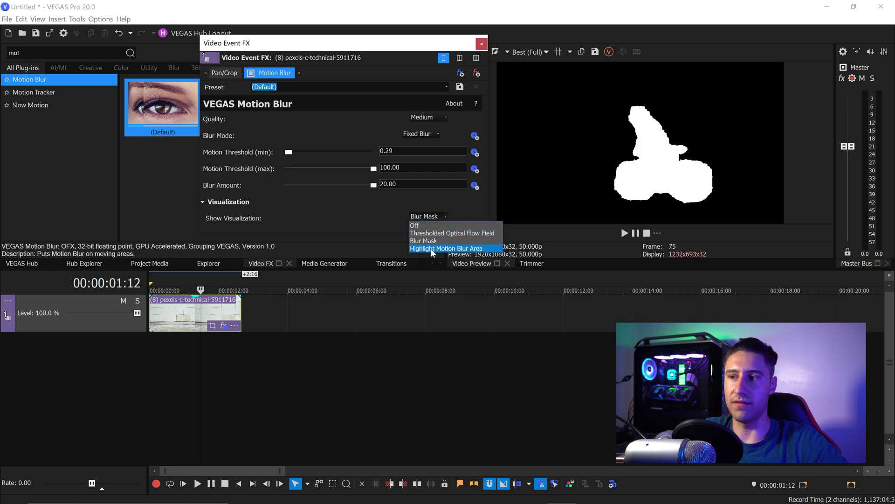
{"action": "left_click", "coordinate": [432, 249]}
{"action": "left_click", "coordinate": [481, 43]}
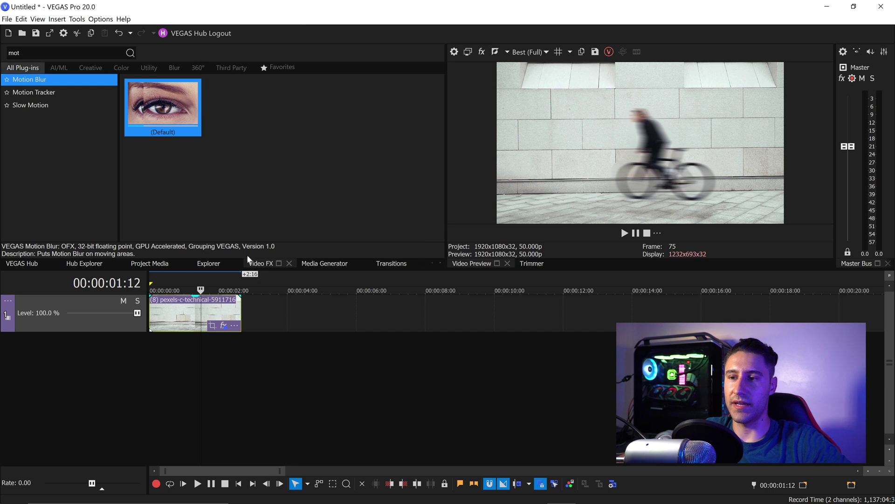